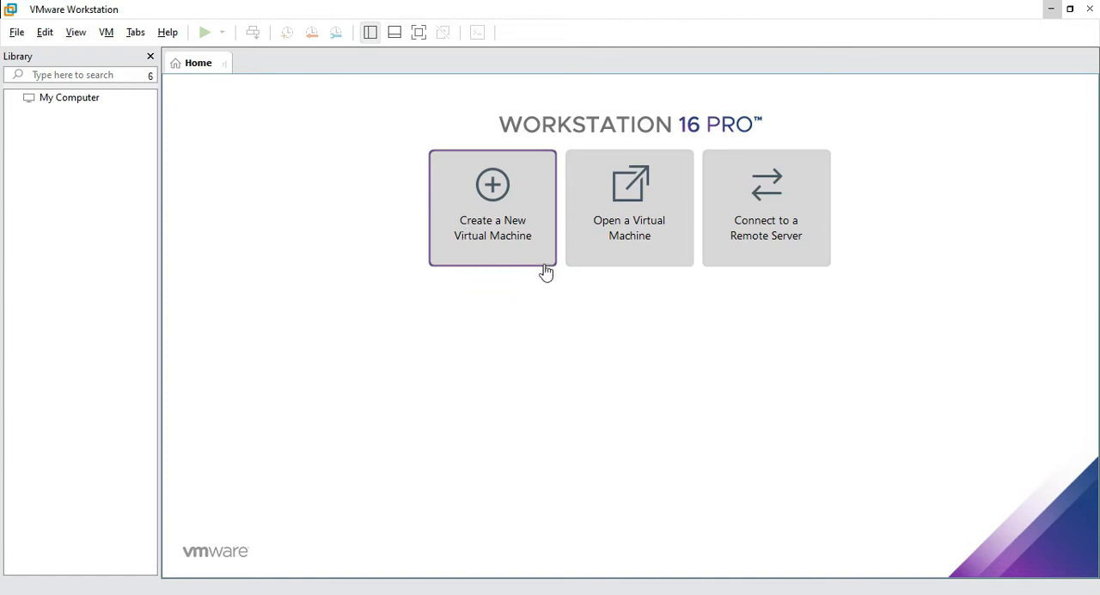
Start a new virtual machine with the Typical configuration and choose to install the operating system later
left_click(494, 199)
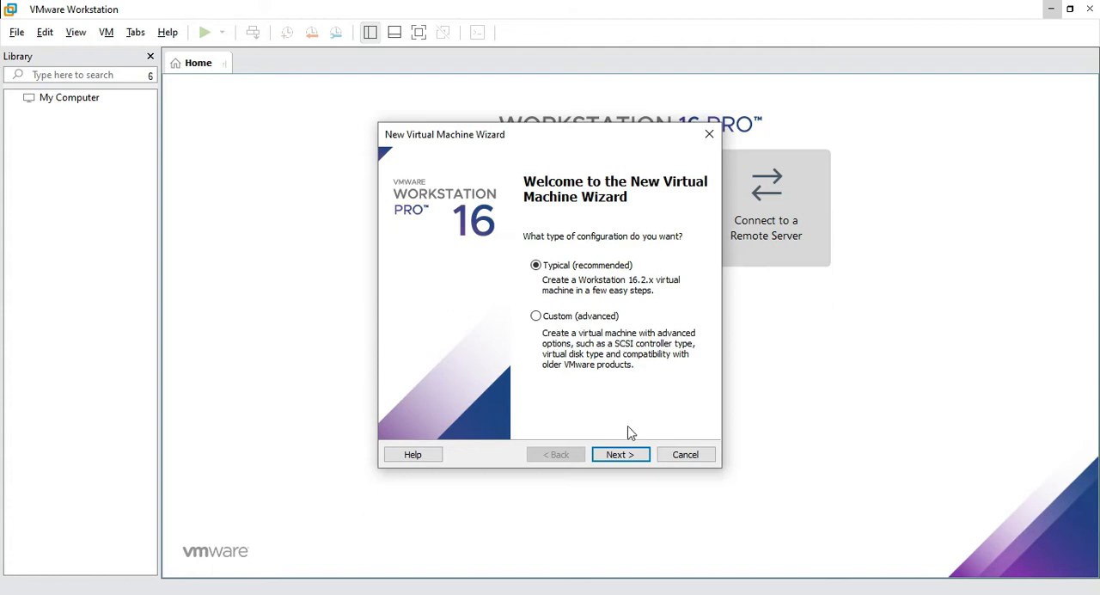
left_click(623, 454)
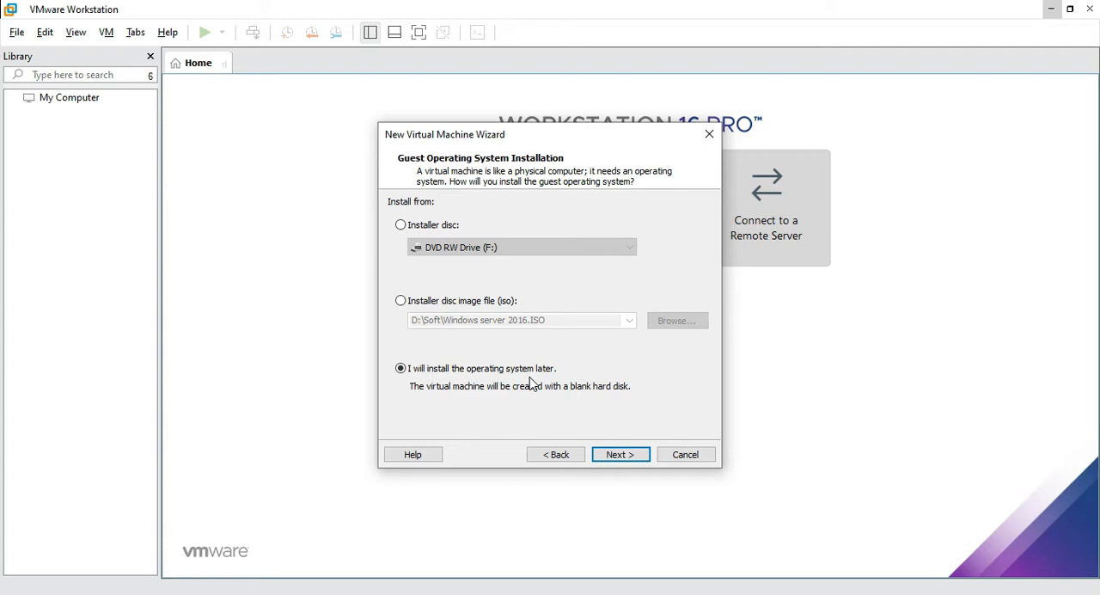
left_click(633, 458)
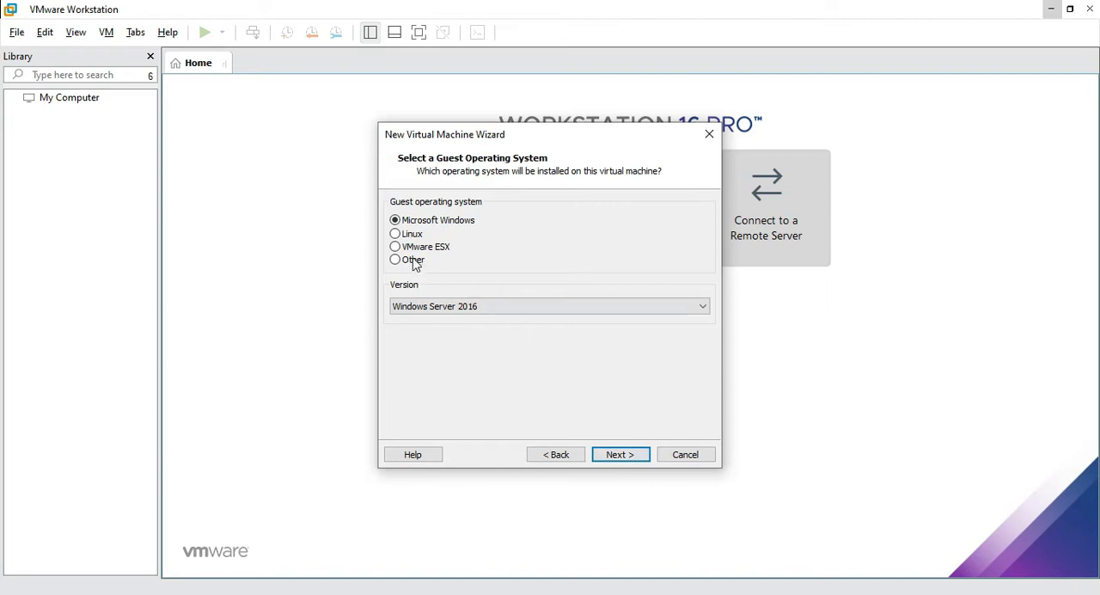
Set the guest operating system to Linux, version Red Hat Enterprise Linux 7 64-bit
left_click(397, 234)
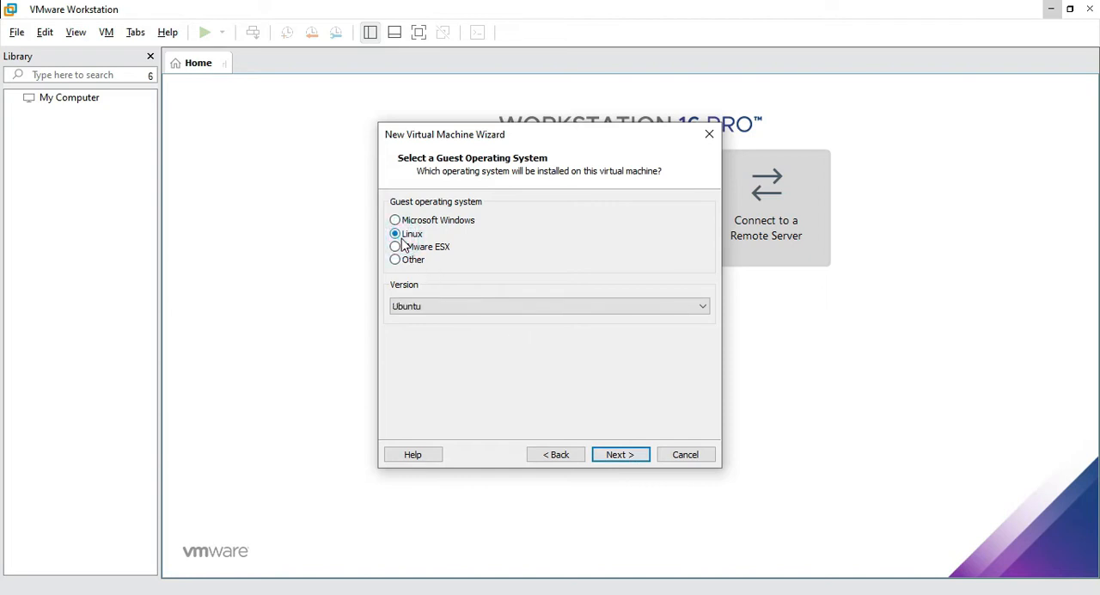
left_click(475, 315)
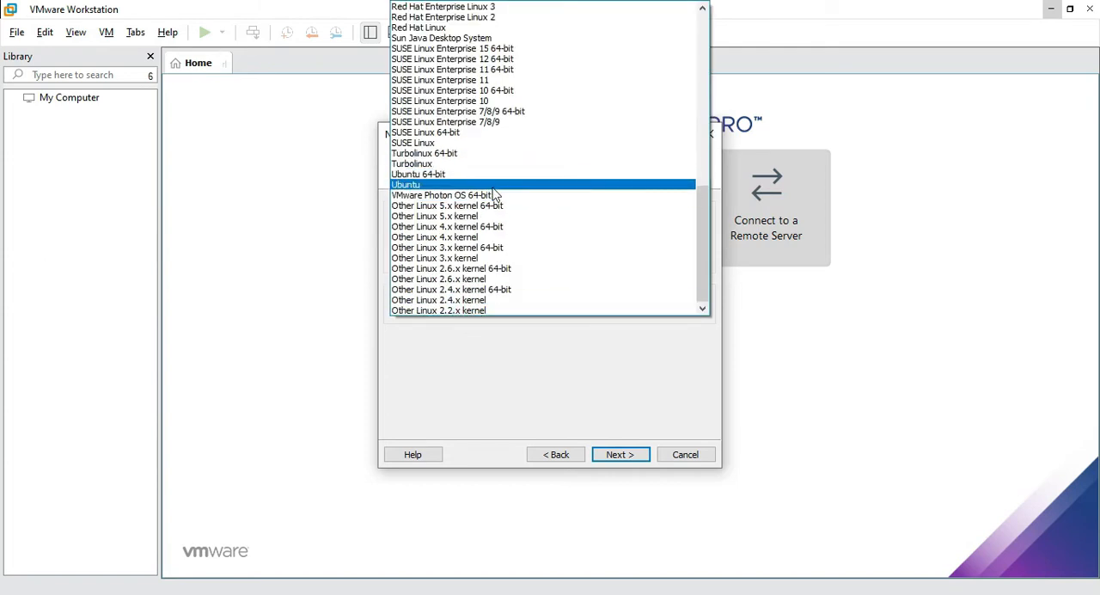
scroll(498, 199, "up", 3)
scroll(507, 208, "up", 2)
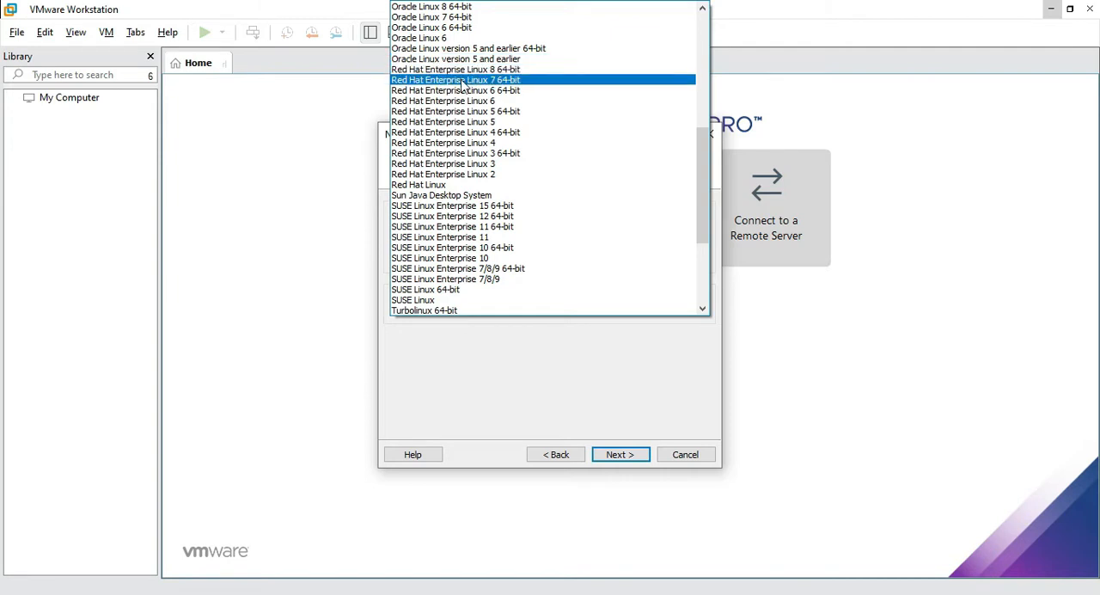
left_click(508, 83)
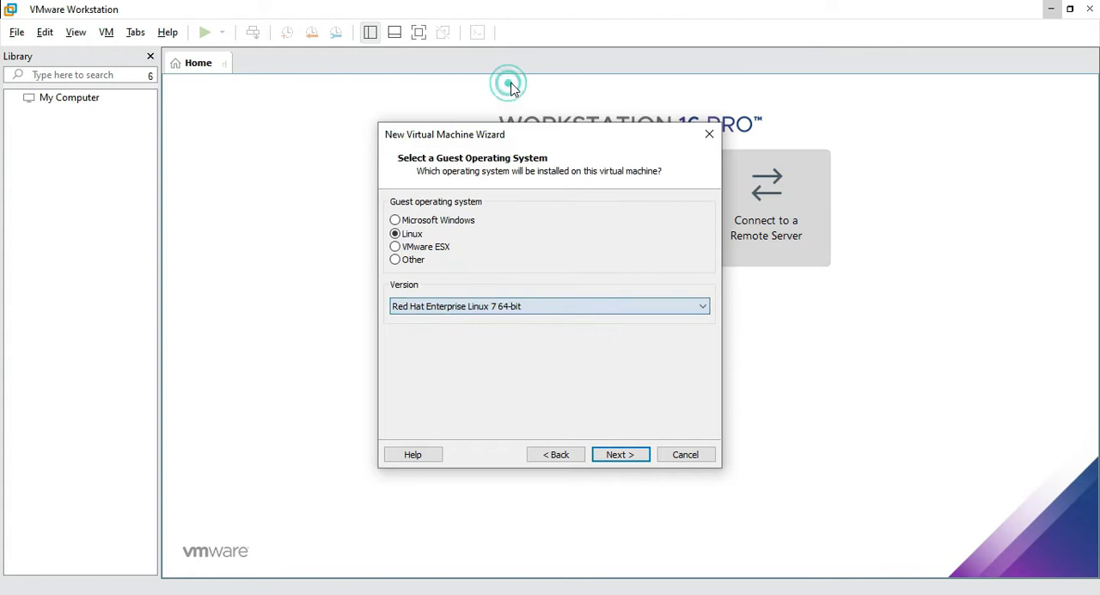
left_click(621, 454)
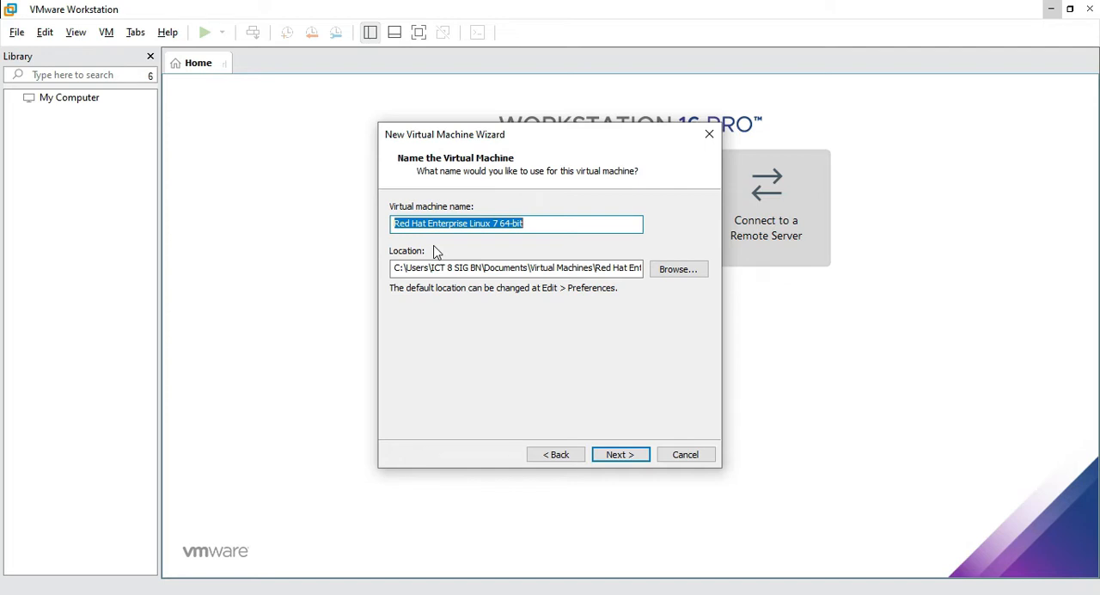
Name the virtual machine "Redhat 7"
type("Redhat 7")
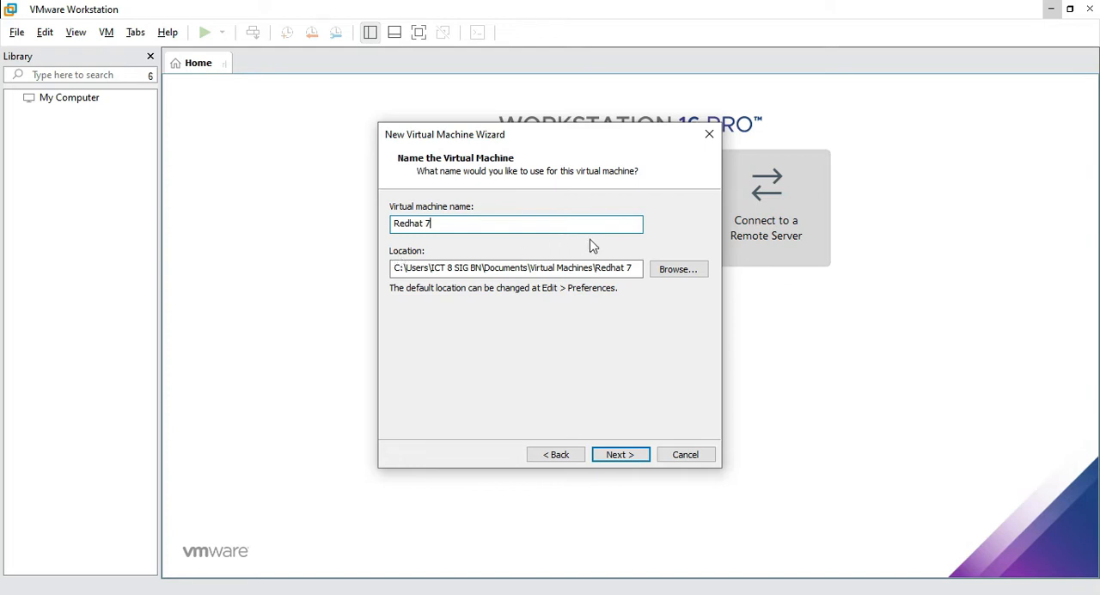
Browse for the virtual machine's storage location and select Local Disk (C:)
left_click(690, 271)
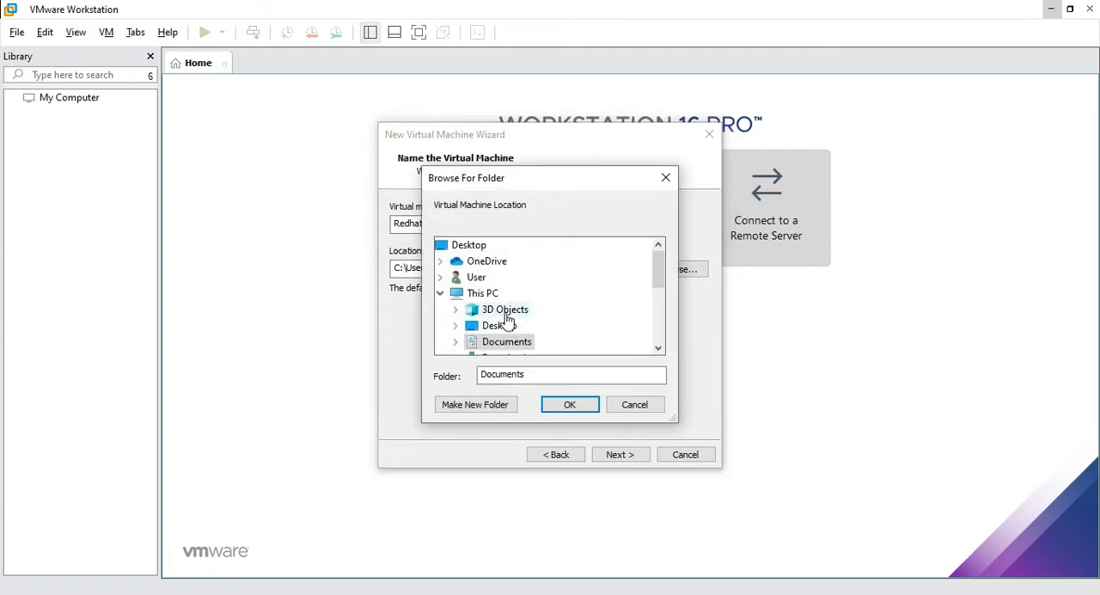
scroll(507, 316, "down", 2)
scroll(504, 311, "down", 1)
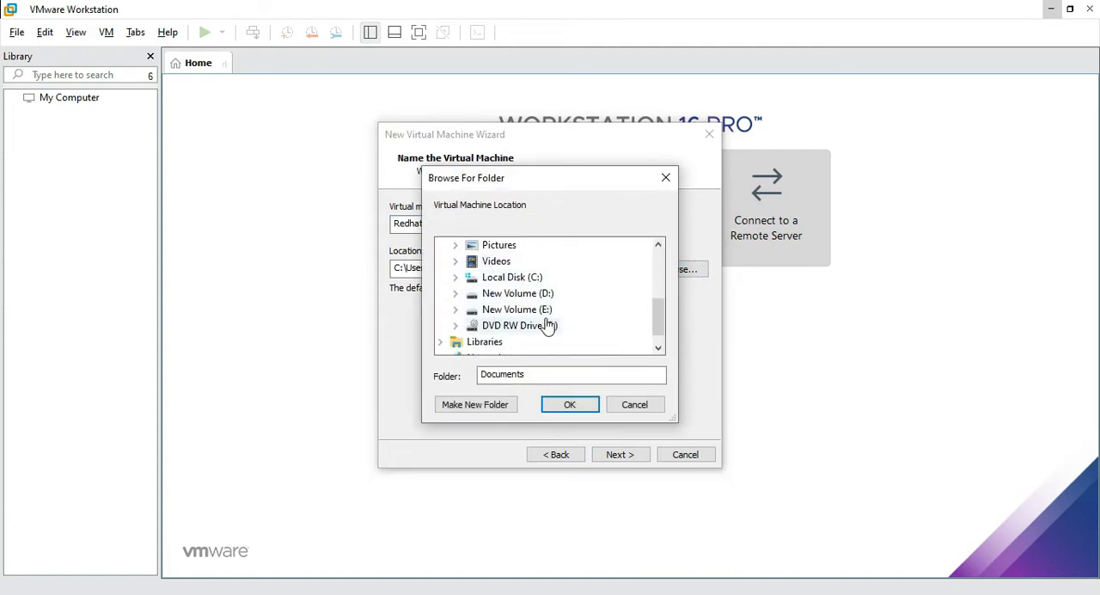
left_click(496, 282)
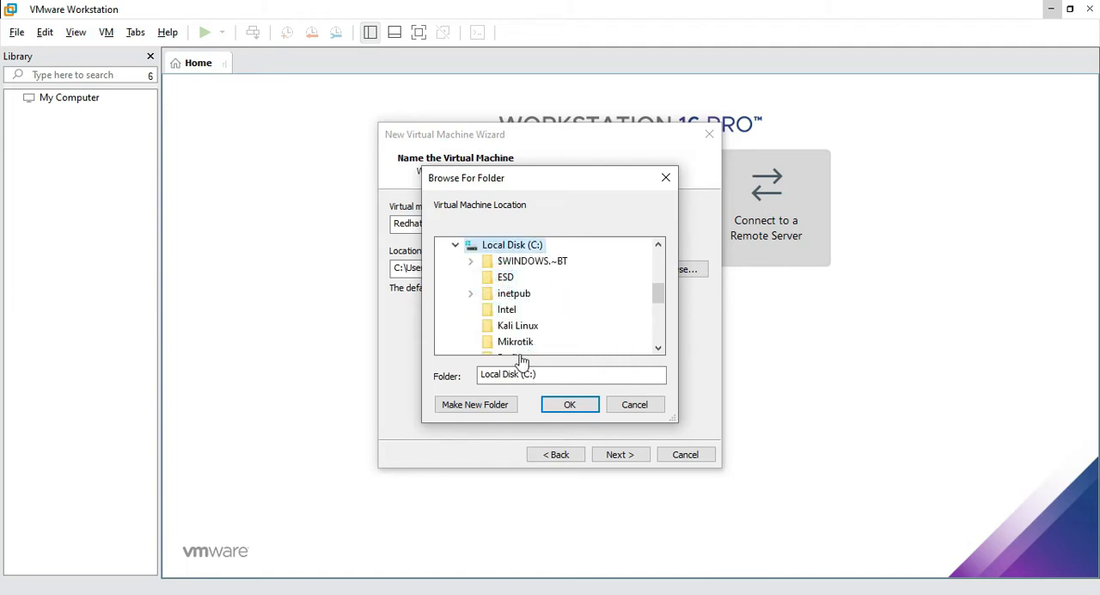
scroll(530, 351, "down", 1)
scroll(532, 348, "up", 2)
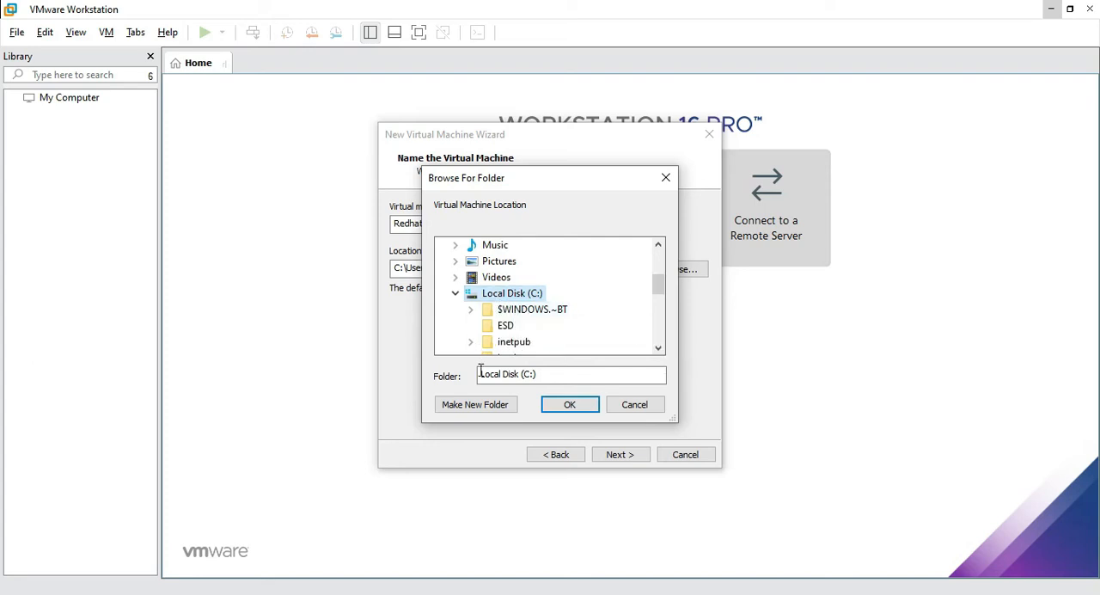
scroll(503, 348, "down", 1)
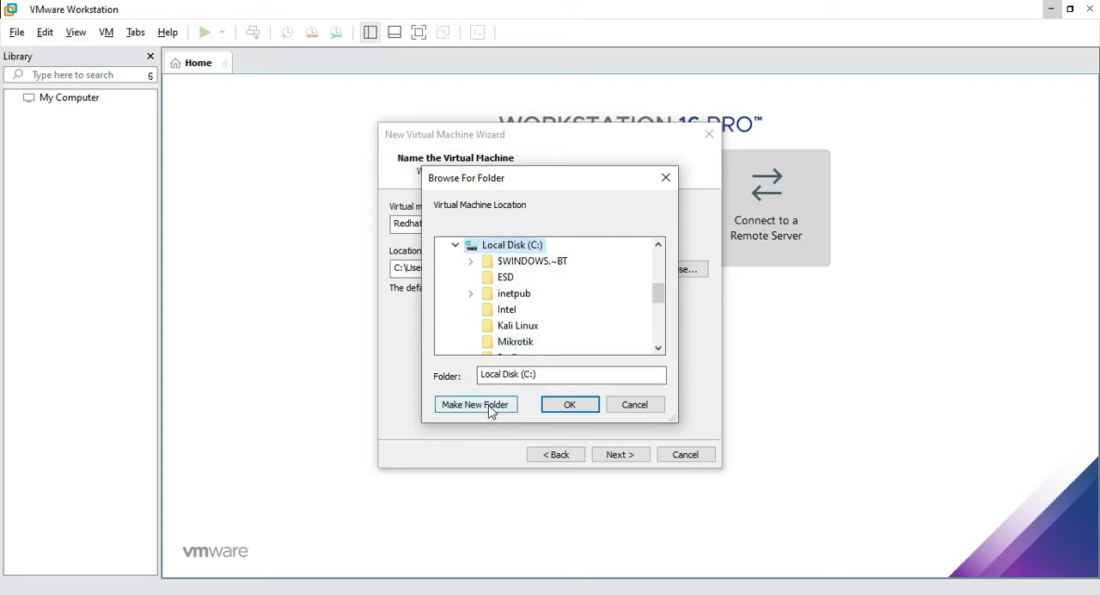
Create a folder named REDHAT on the C: drive and accept it as the virtual machine's location
left_click(478, 405)
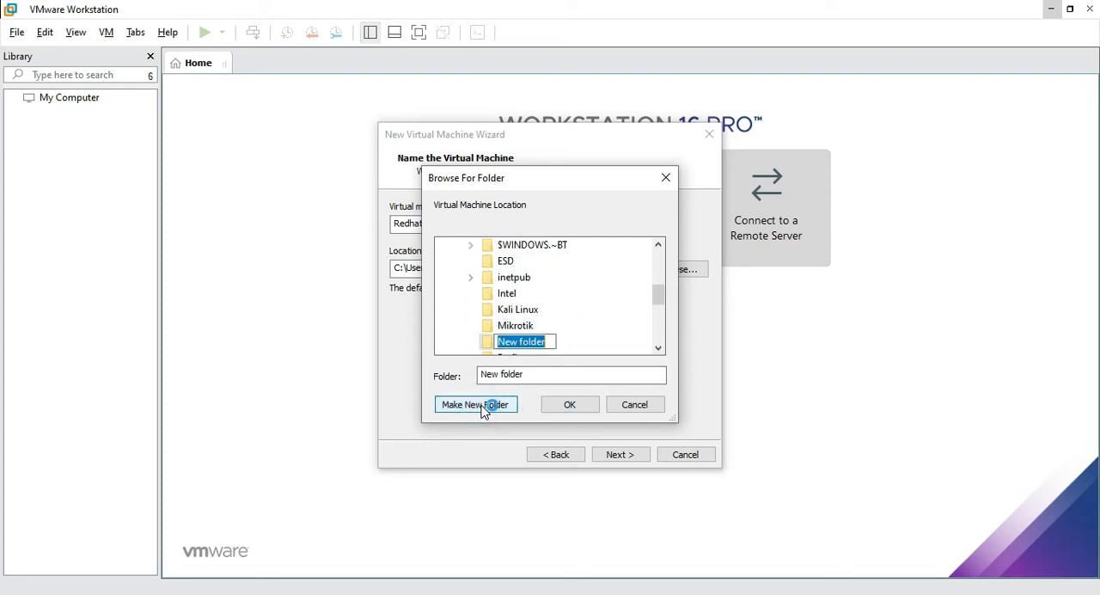
type("RED")
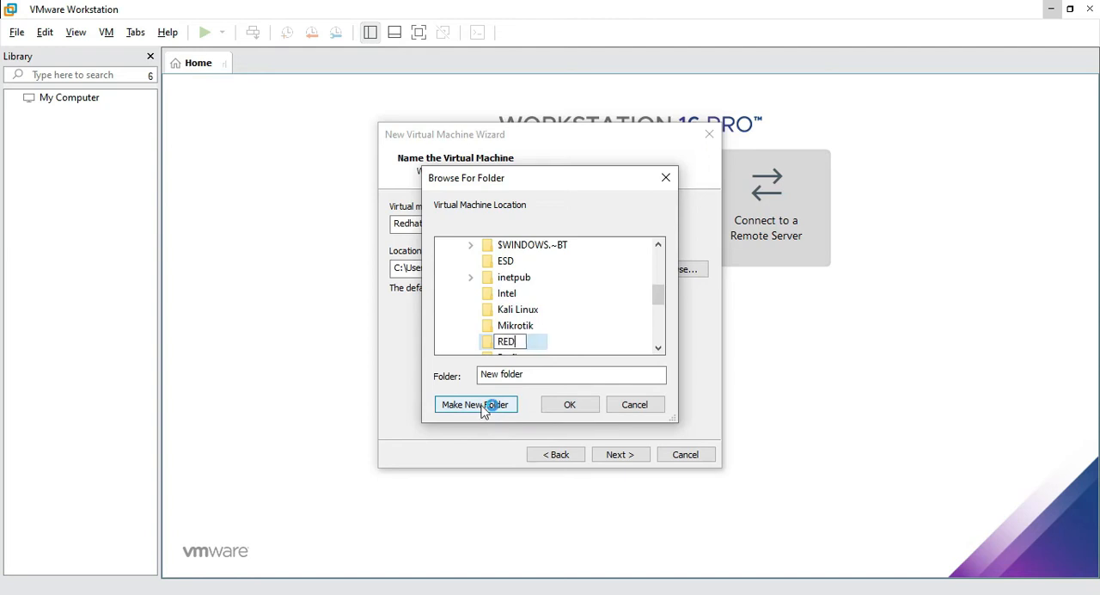
type("HAT &")
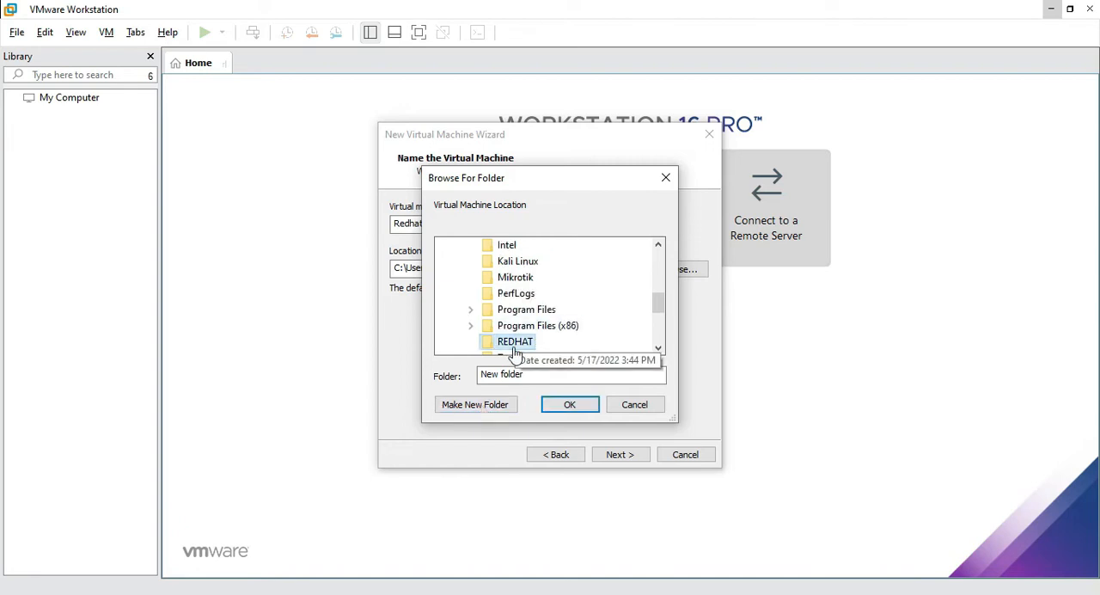
scroll(513, 350, "down", 1)
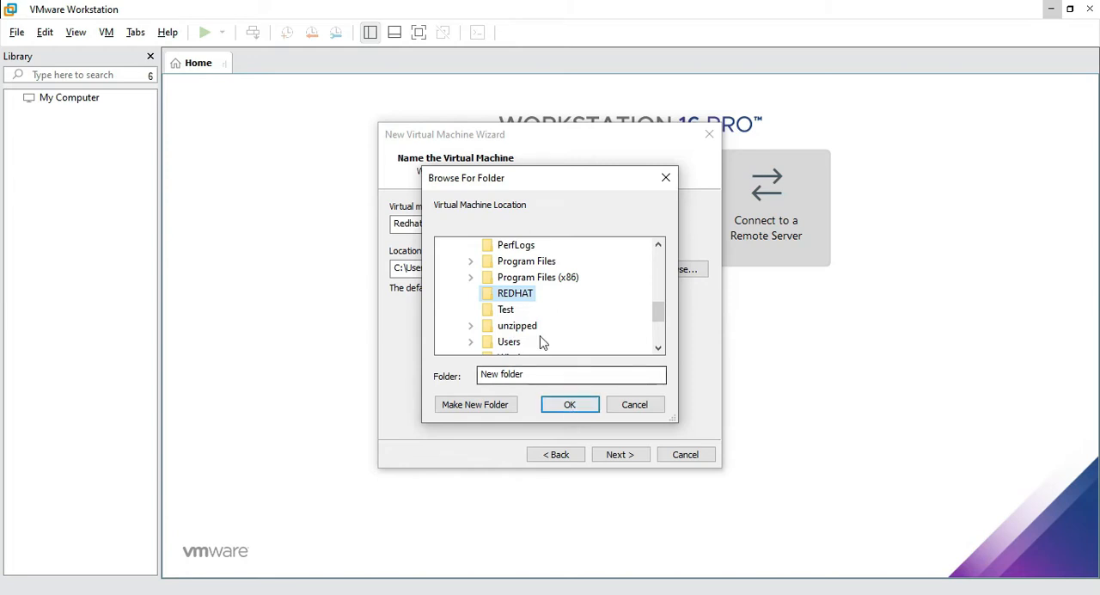
left_click(572, 402)
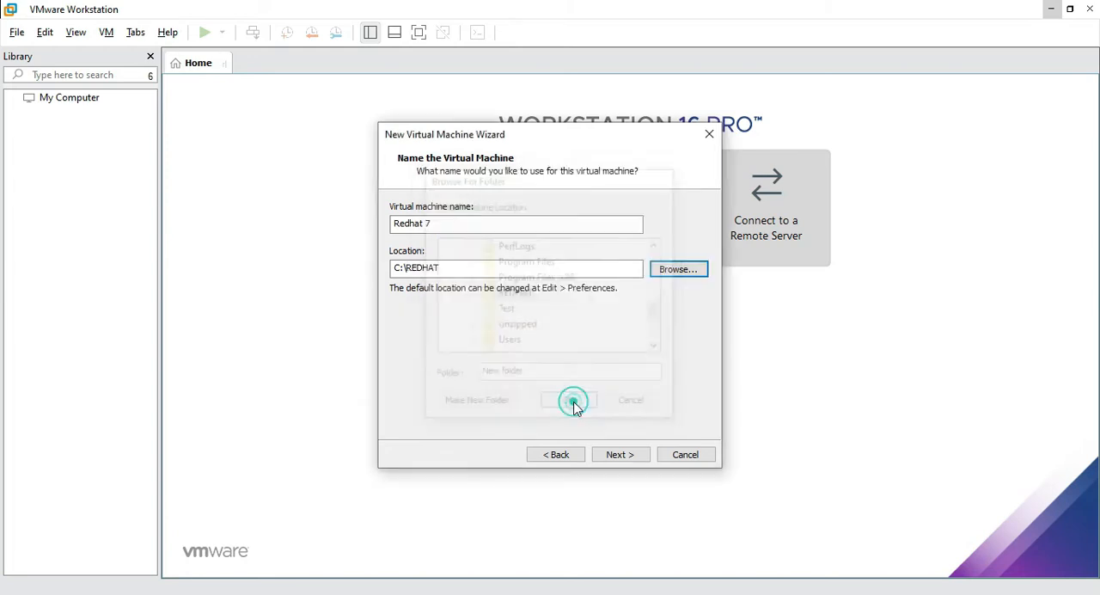
left_click(617, 454)
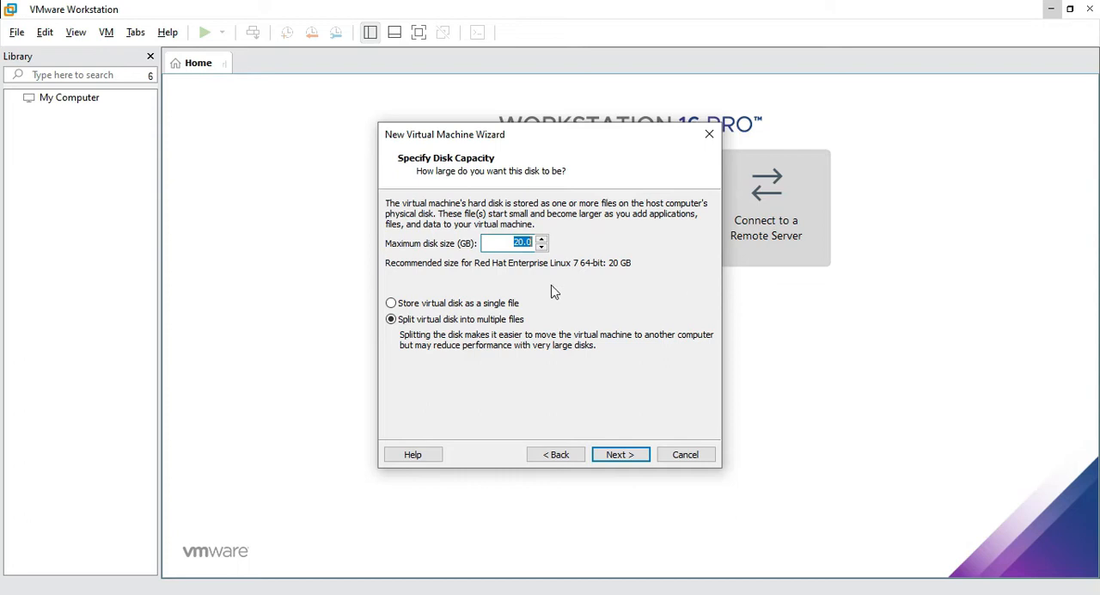
Set the maximum disk size to 30 GB, keeping the virtual disk split into multiple files
left_click(507, 244)
key("Delete")
left_click(610, 454)
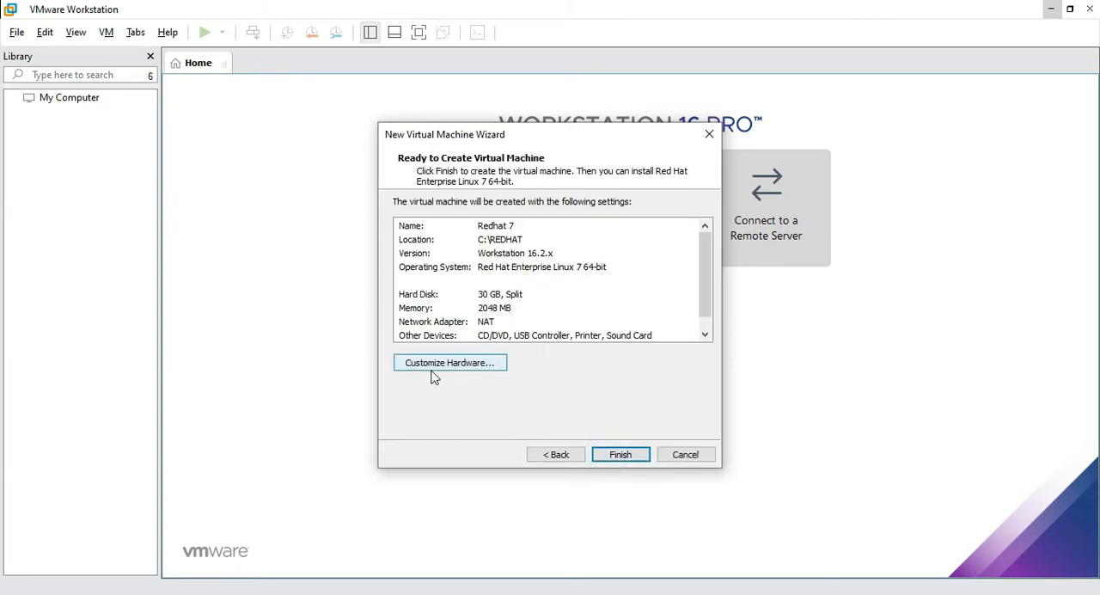
Customize the hardware so the CD/DVD drive uses the ISO image Red_Hat_Enterprise_Linux7.3 Pre from D:\Soft
left_click(440, 363)
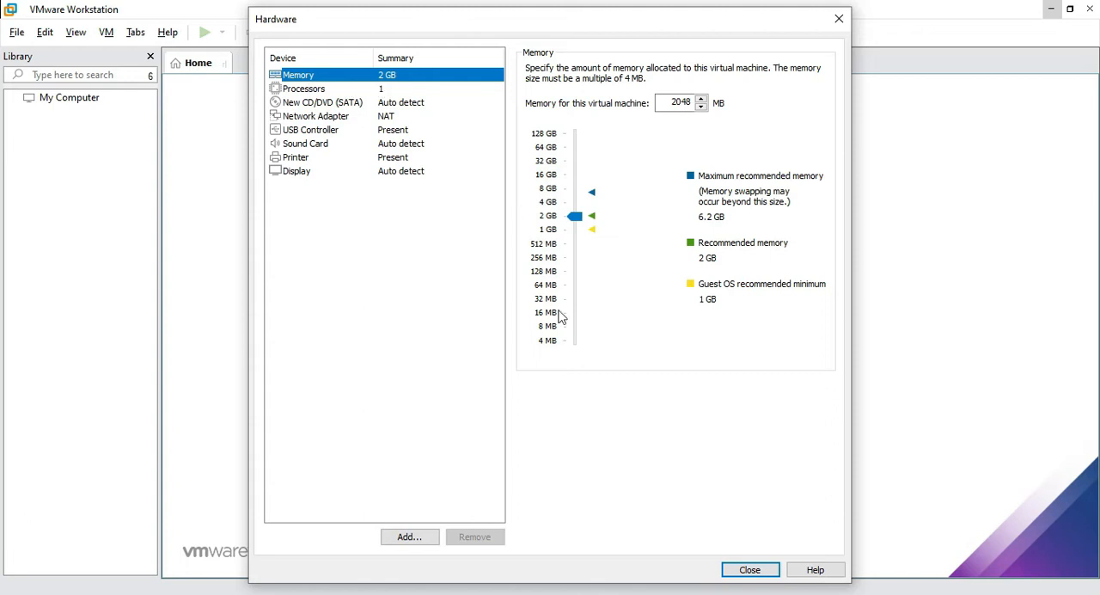
left_click(322, 91)
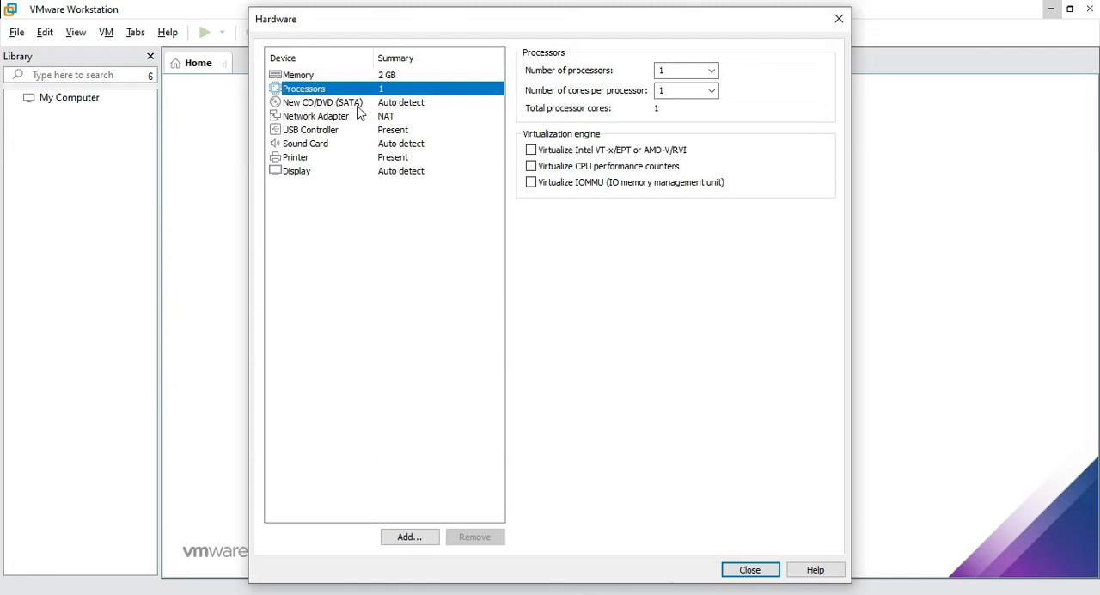
left_click(358, 107)
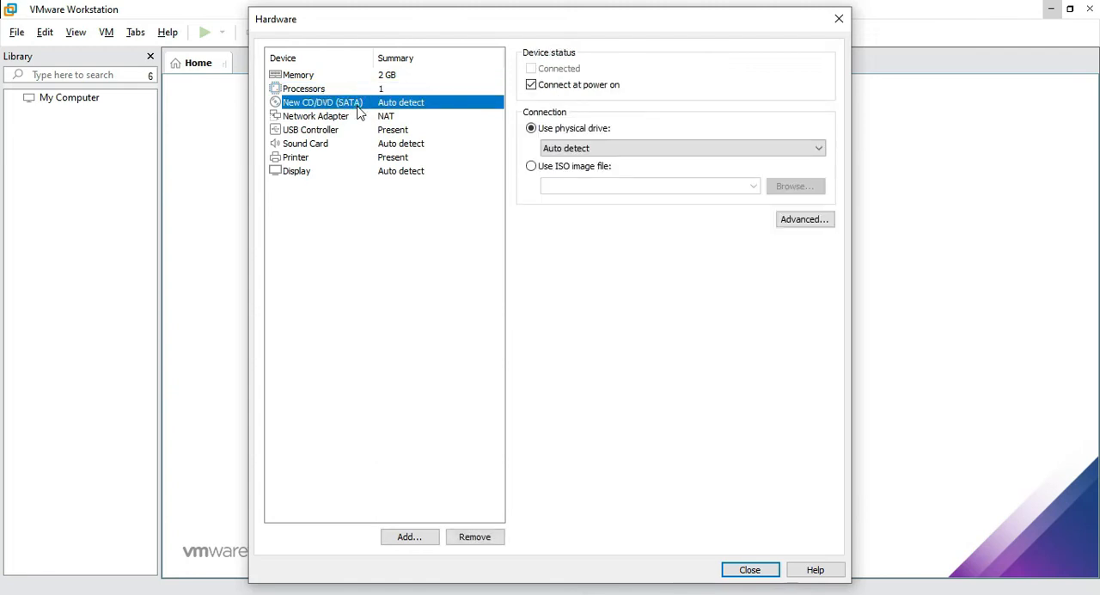
left_click(560, 170)
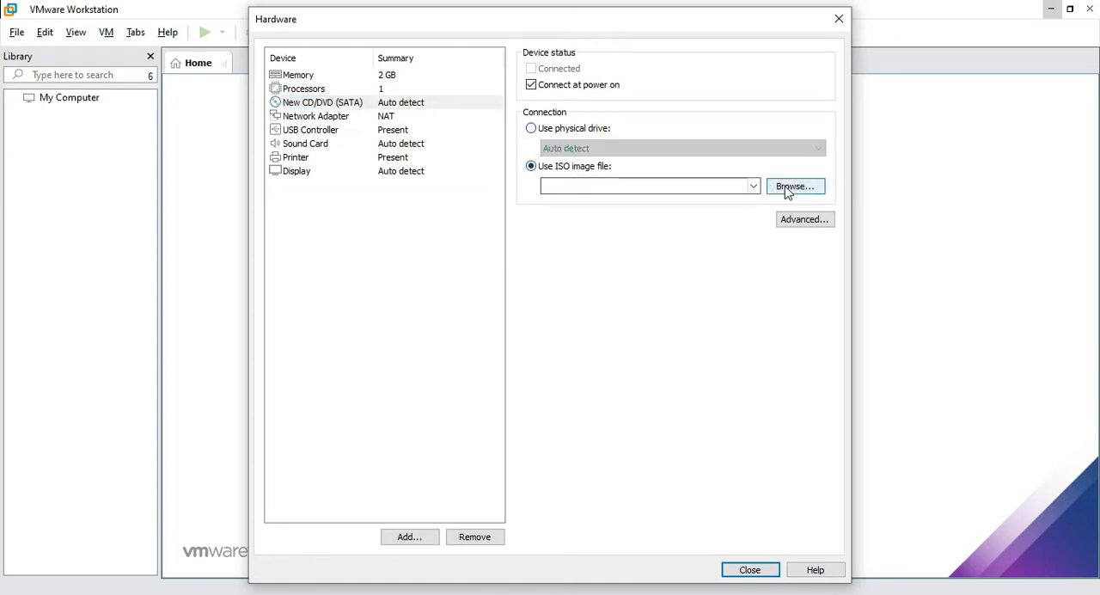
left_click(786, 191)
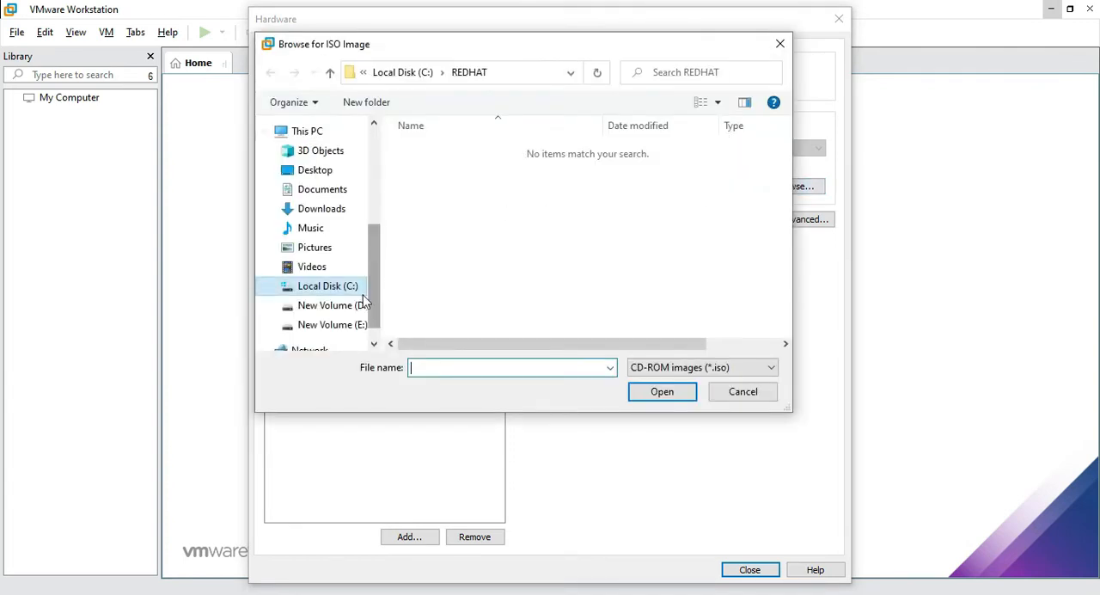
left_click(337, 311)
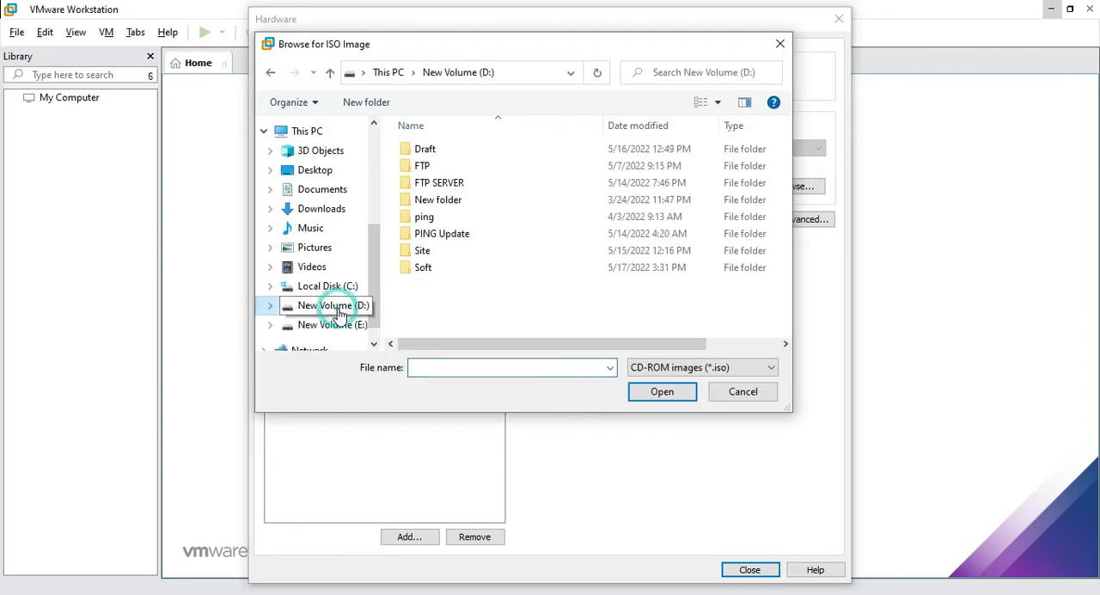
double_click(463, 270)
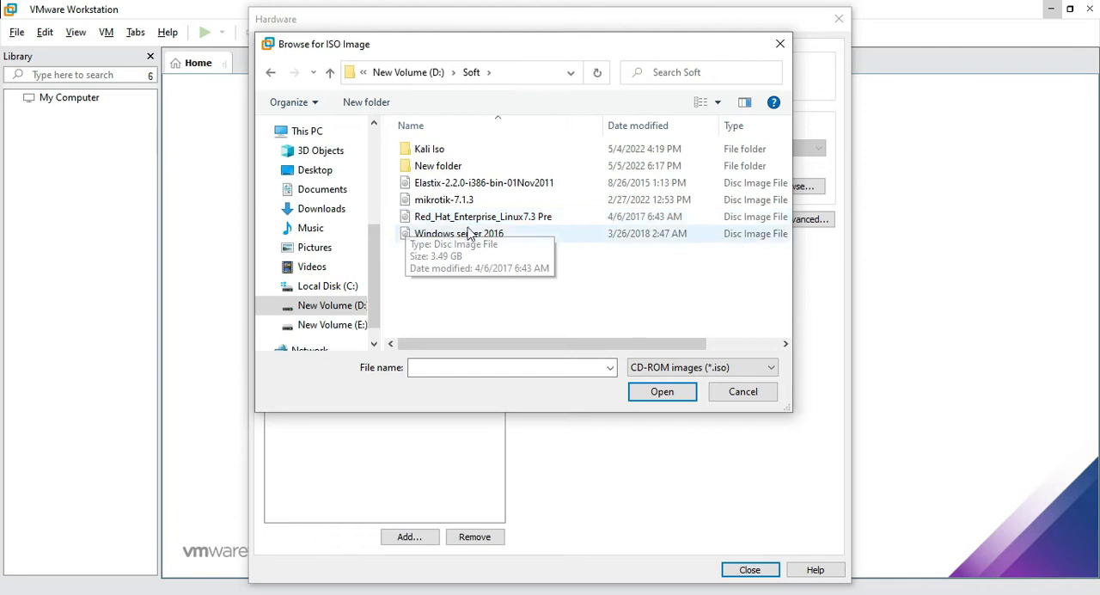
left_click(529, 221)
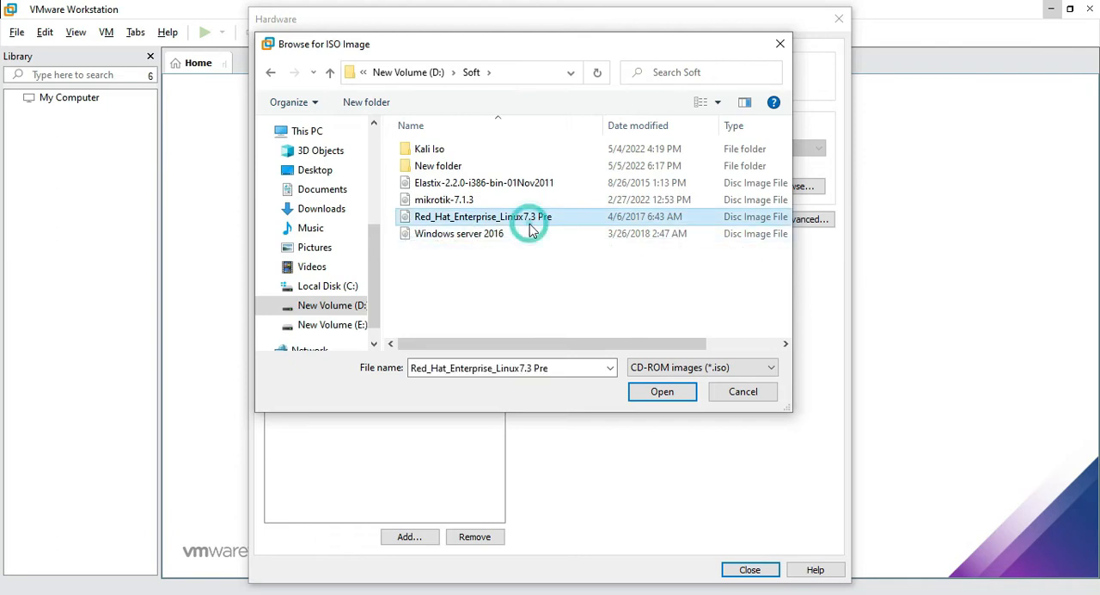
left_click(664, 391)
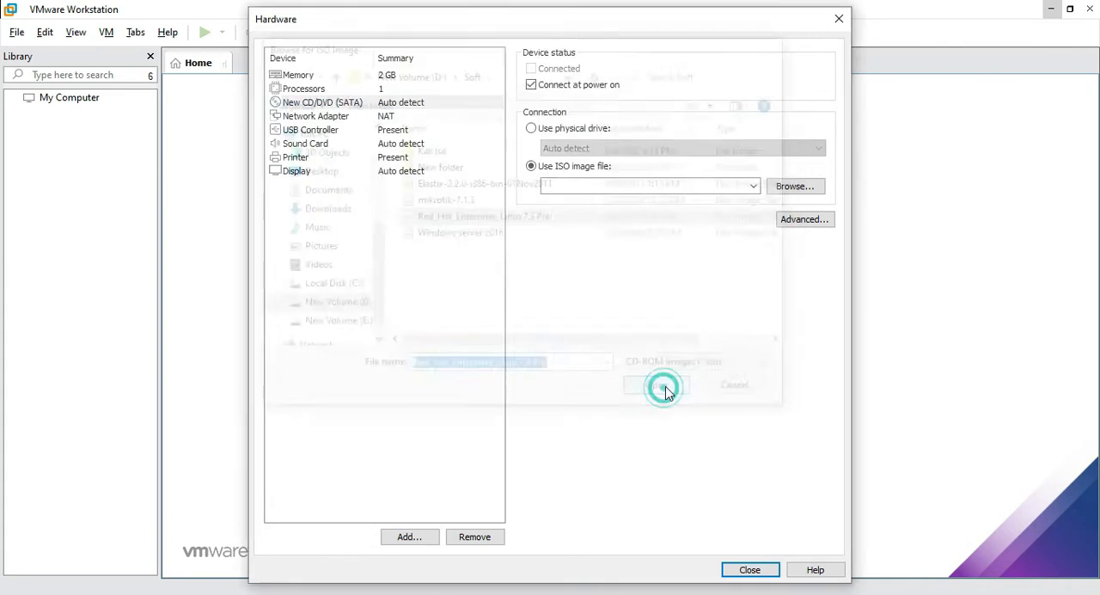
Set the network adapter to Bridged with the physical network connection state replicated, and close the hardware settings
left_click(341, 120)
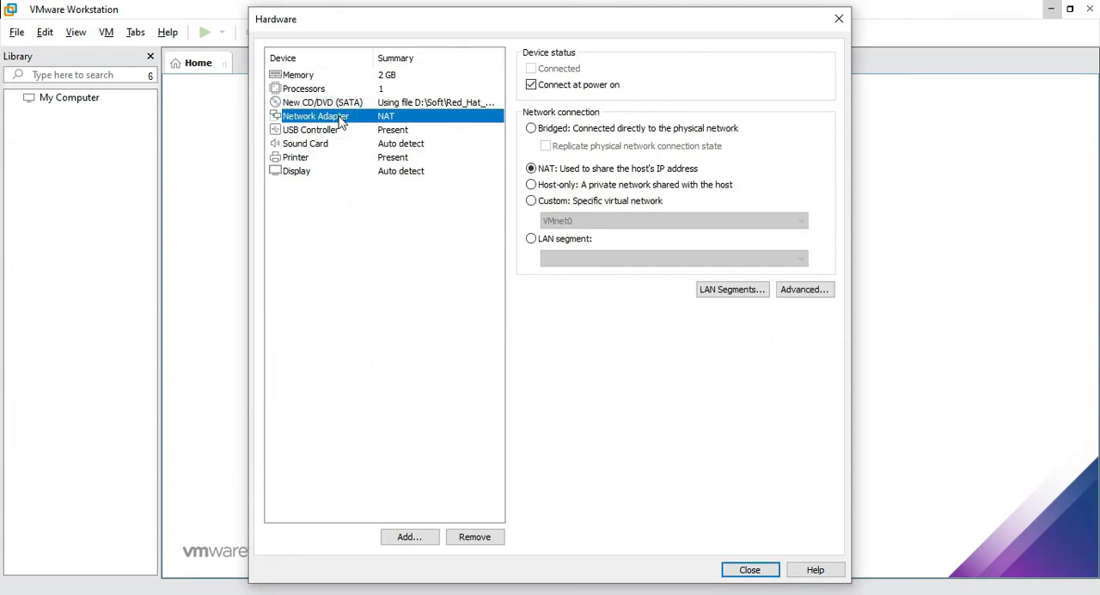
left_click(532, 129)
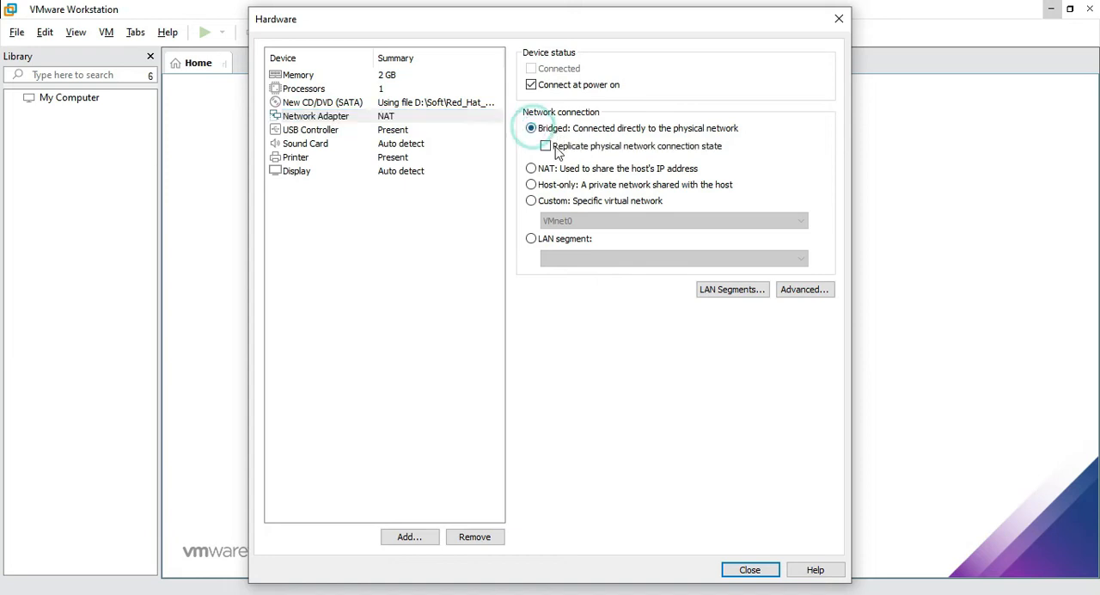
left_click(547, 147)
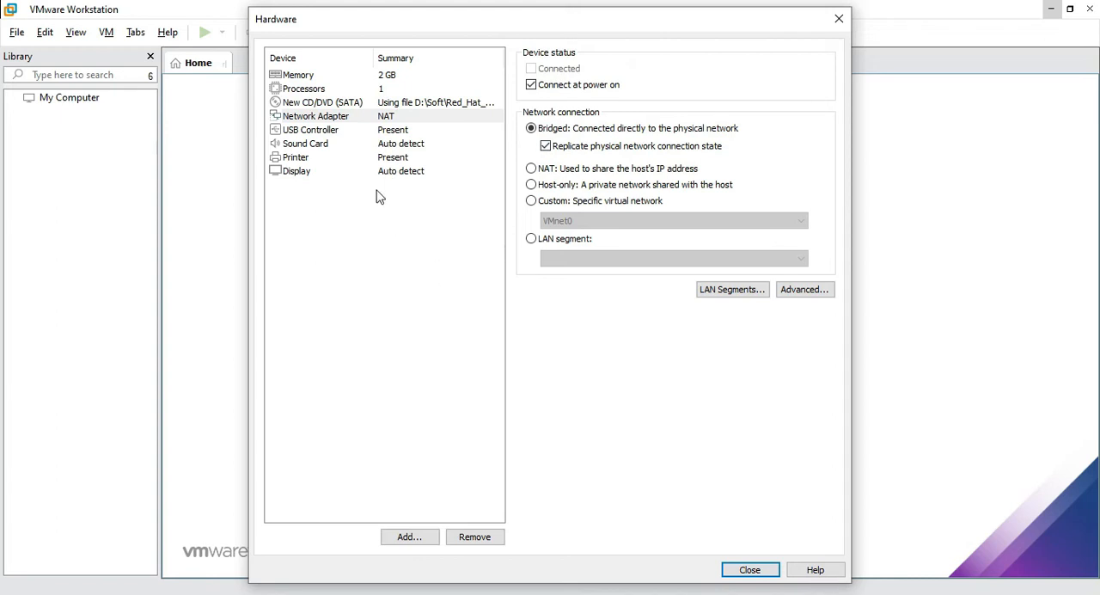
left_click(757, 573)
Finish creating the Redhat 7 virtual machine and power it on
left_click(618, 455)
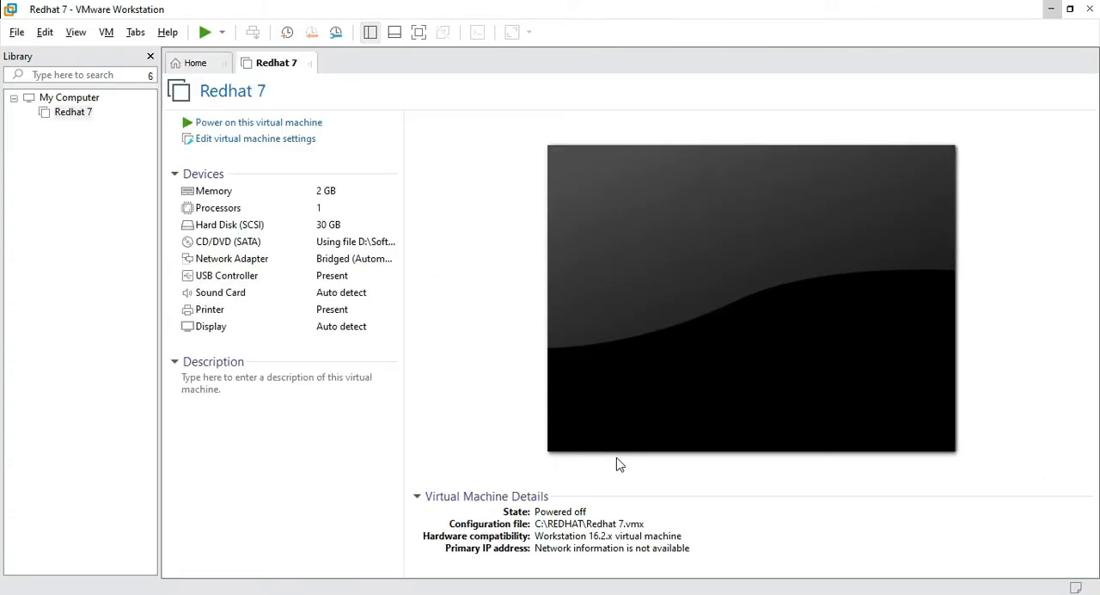
left_click(207, 128)
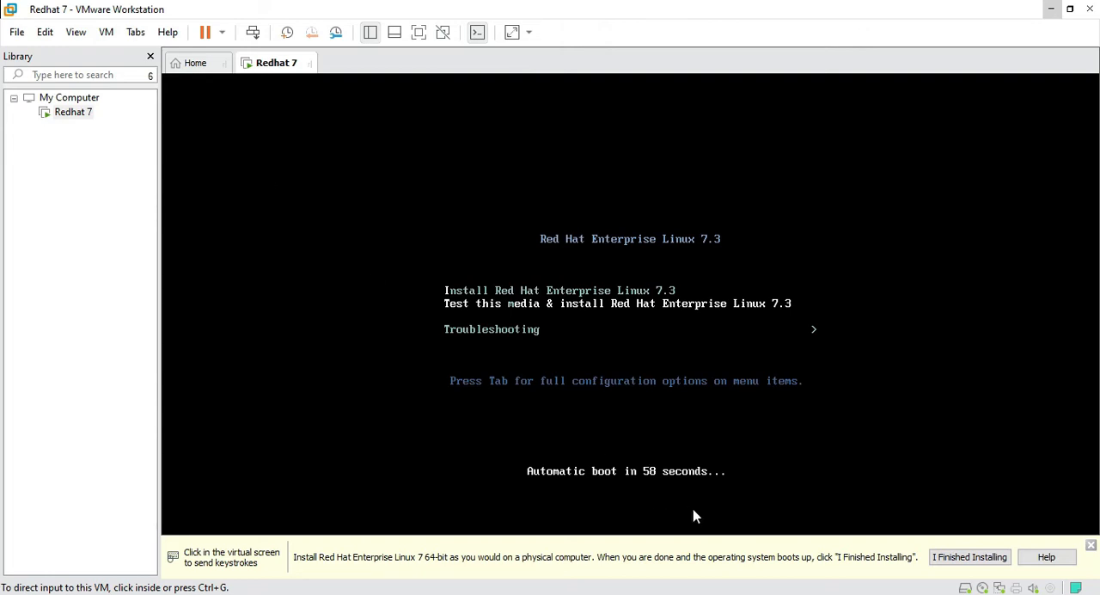
Boot the virtual machine with the Test this media & install Red Hat Enterprise Linux 7.3 entry
left_click(692, 443)
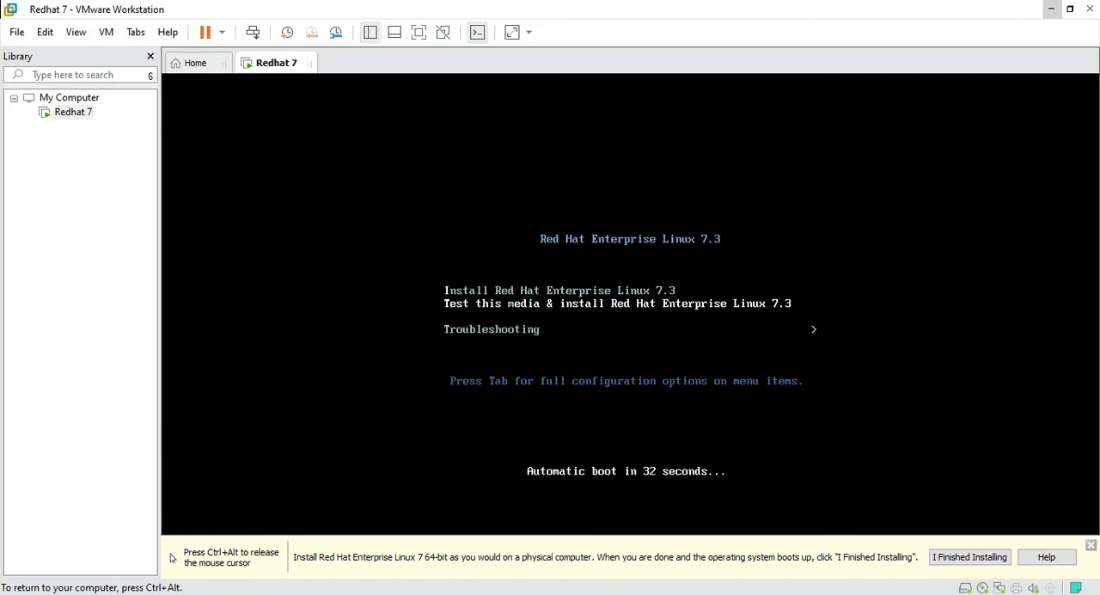
key("Return")
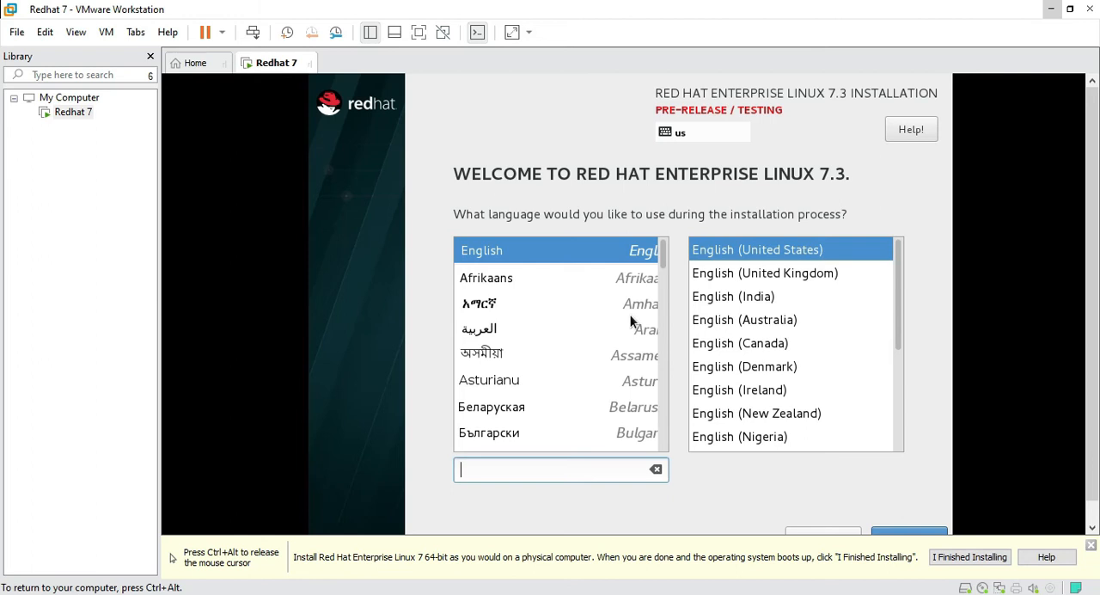
Continue the installation in English (United States) and agree to proceed with the pre-release software
key("ctrl+alt")
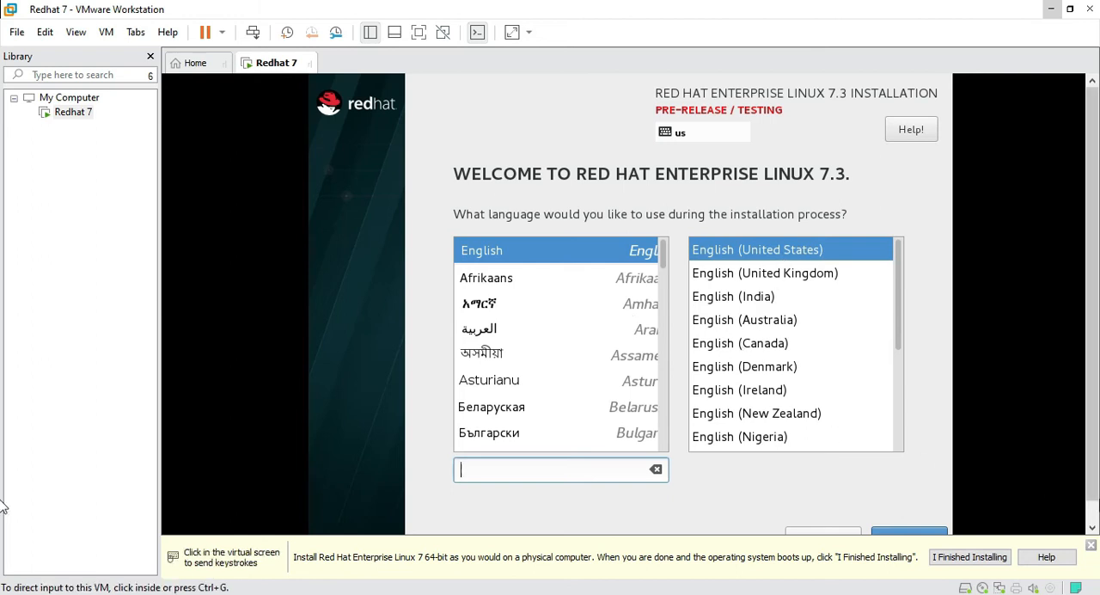
left_click(1089, 545)
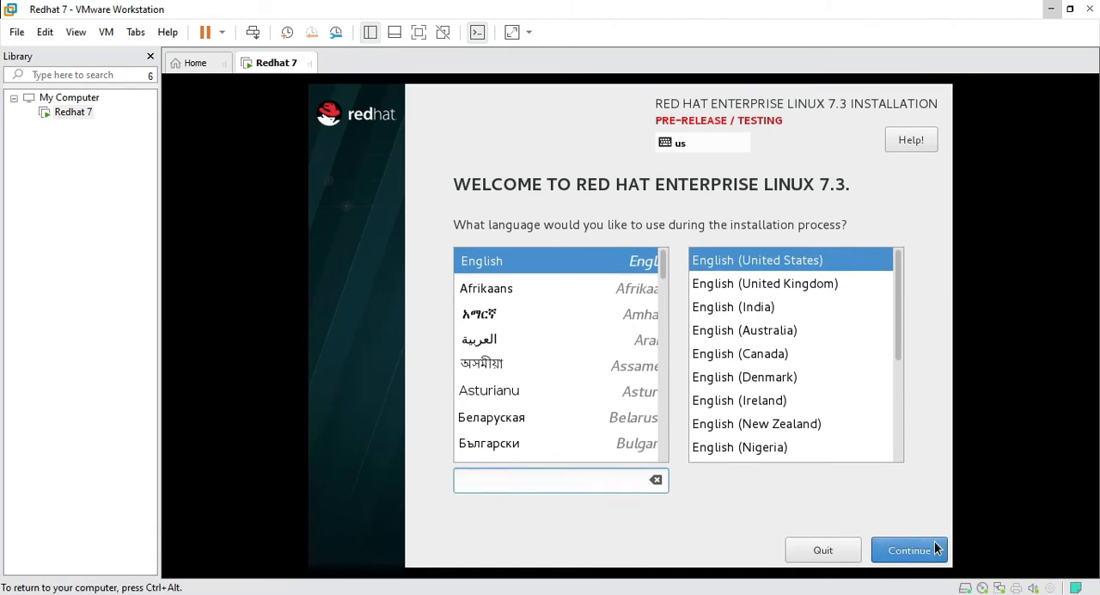
left_click(920, 555)
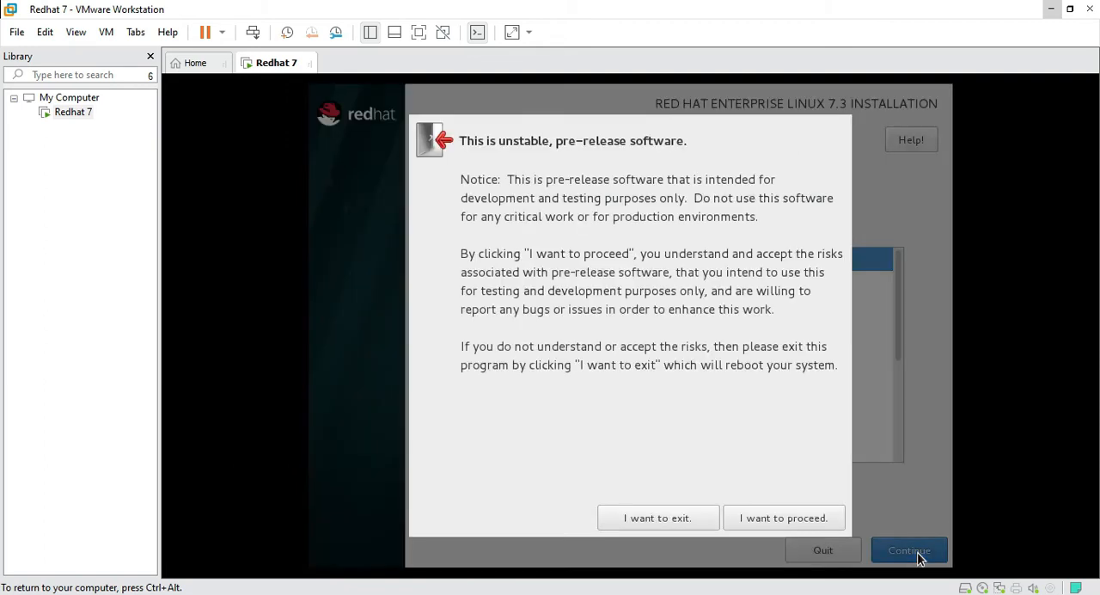
left_click(765, 522)
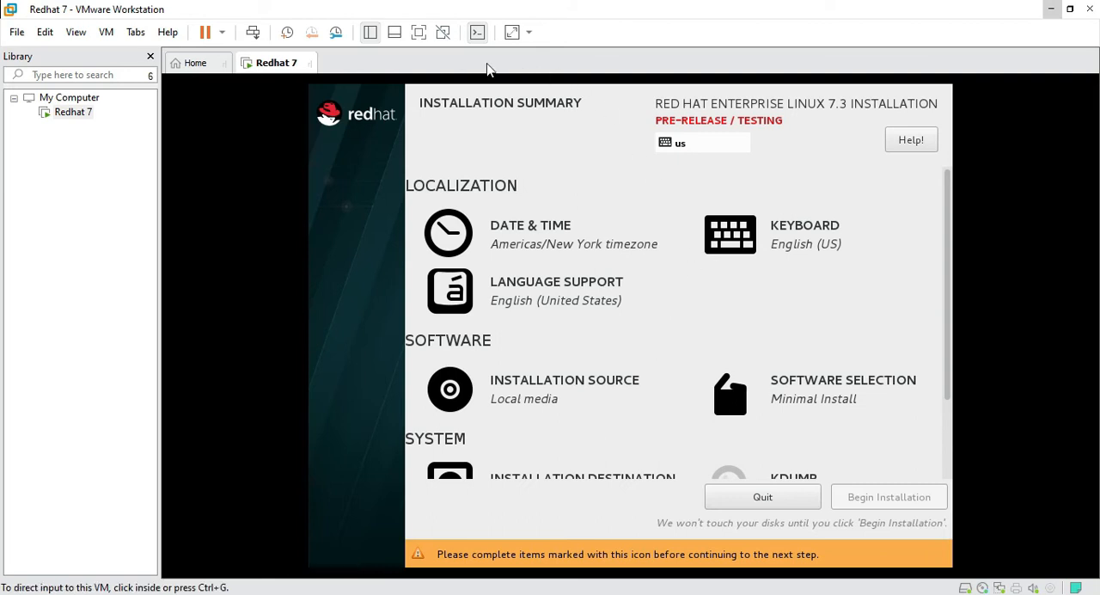
Show the virtual machine in full screen mode and stretch the guest display to fill it
left_click(417, 32)
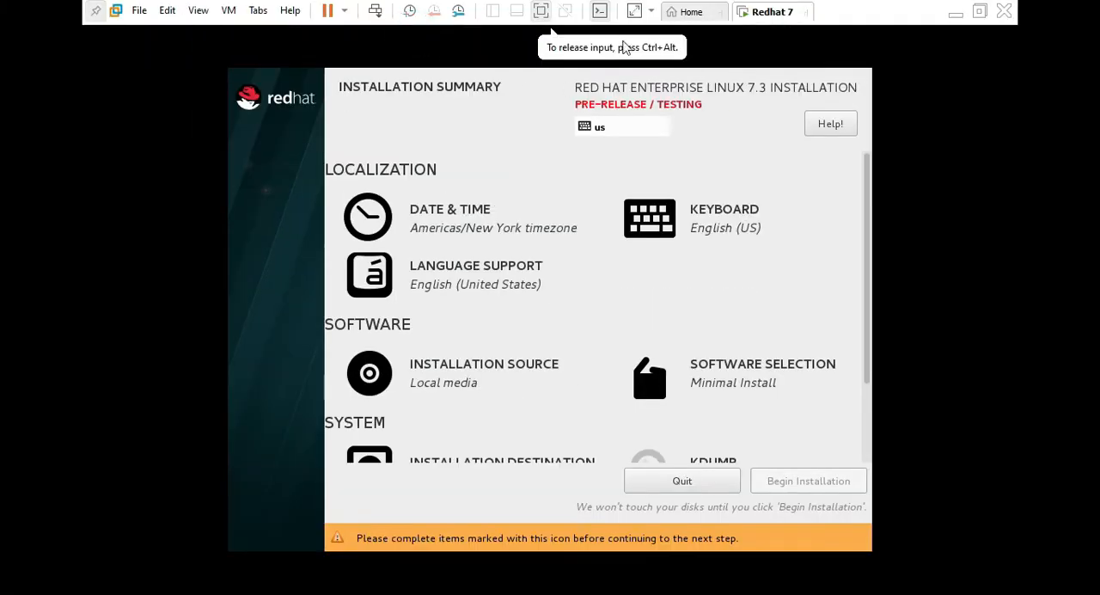
left_click(634, 11)
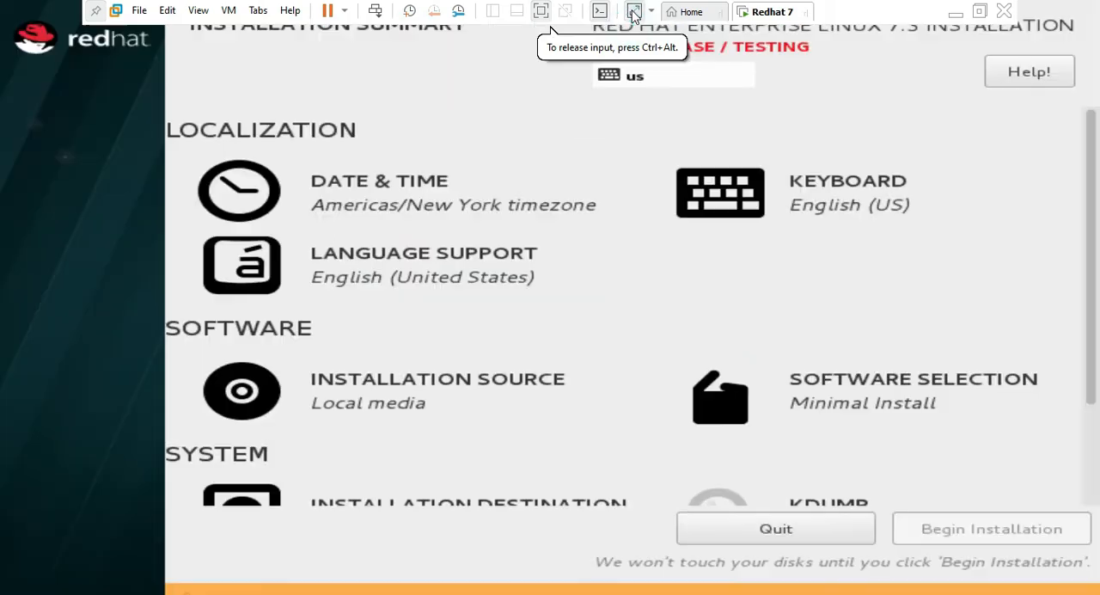
Set the installation's date and time zone to region Asia, city Dhaka
scroll(573, 388, "down", 3)
scroll(572, 392, "up", 3)
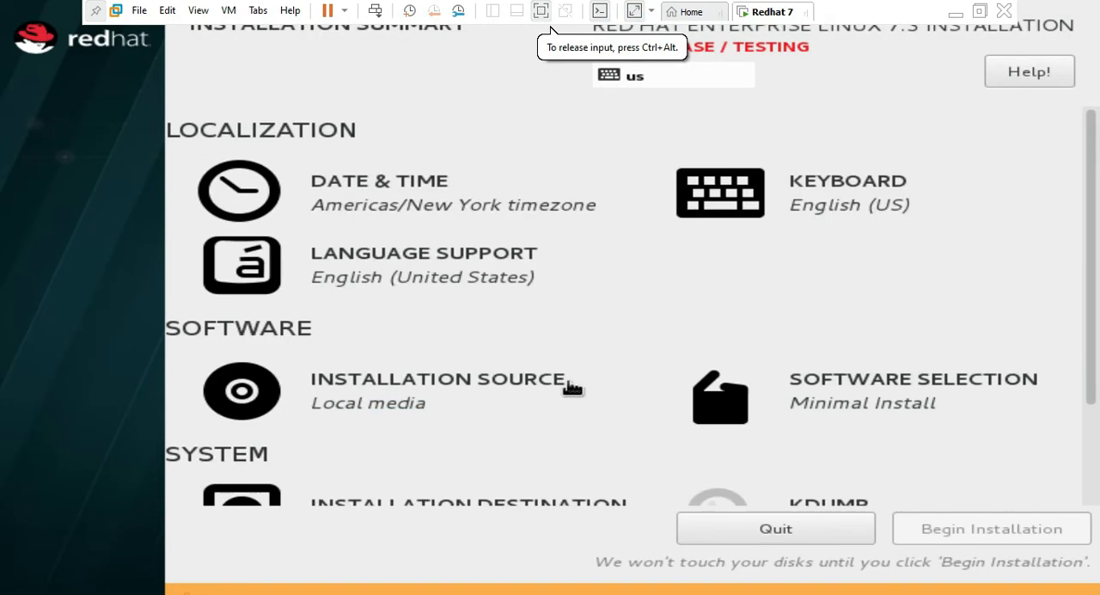
left_click(354, 208)
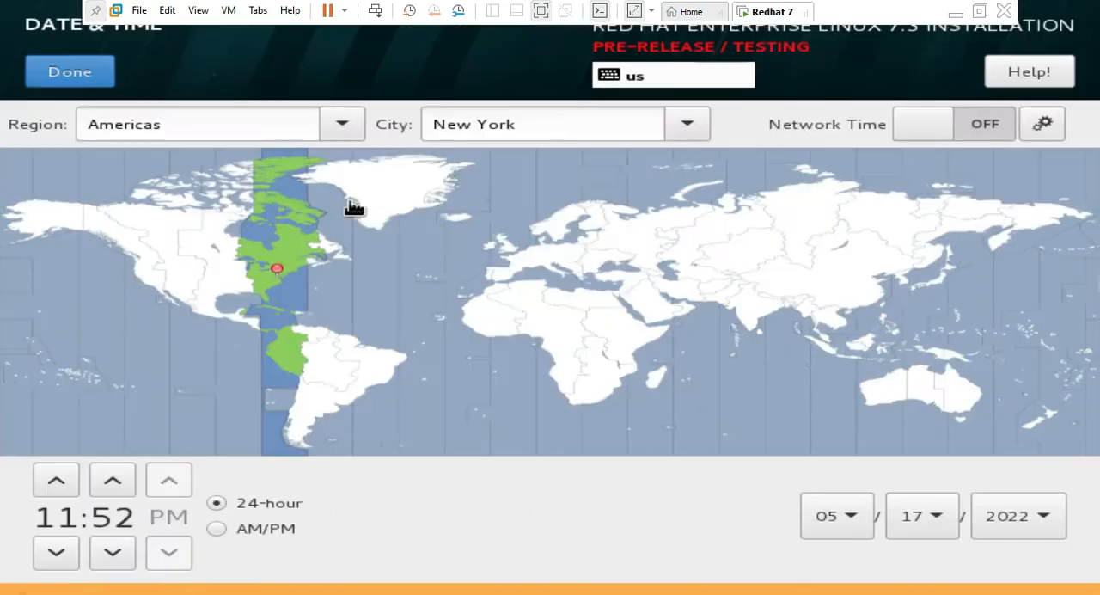
left_click(349, 126)
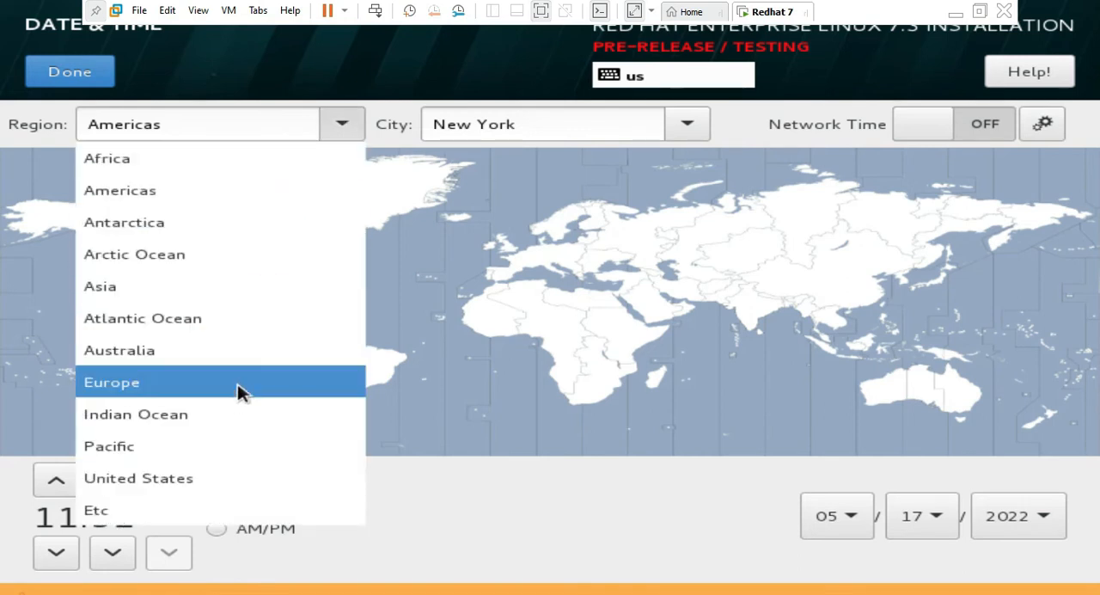
left_click(278, 286)
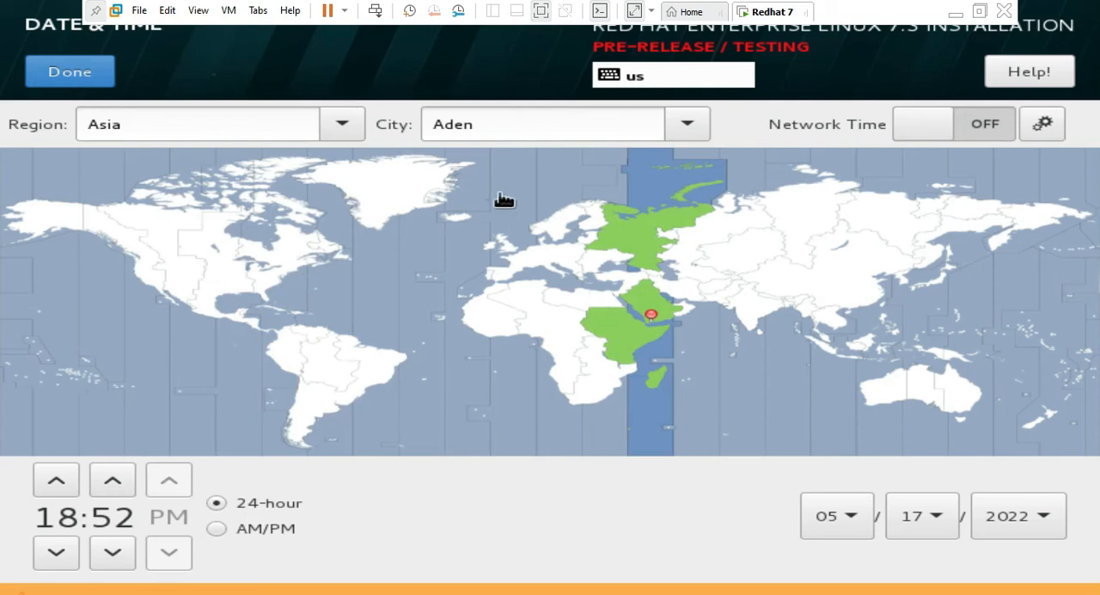
left_click(698, 129)
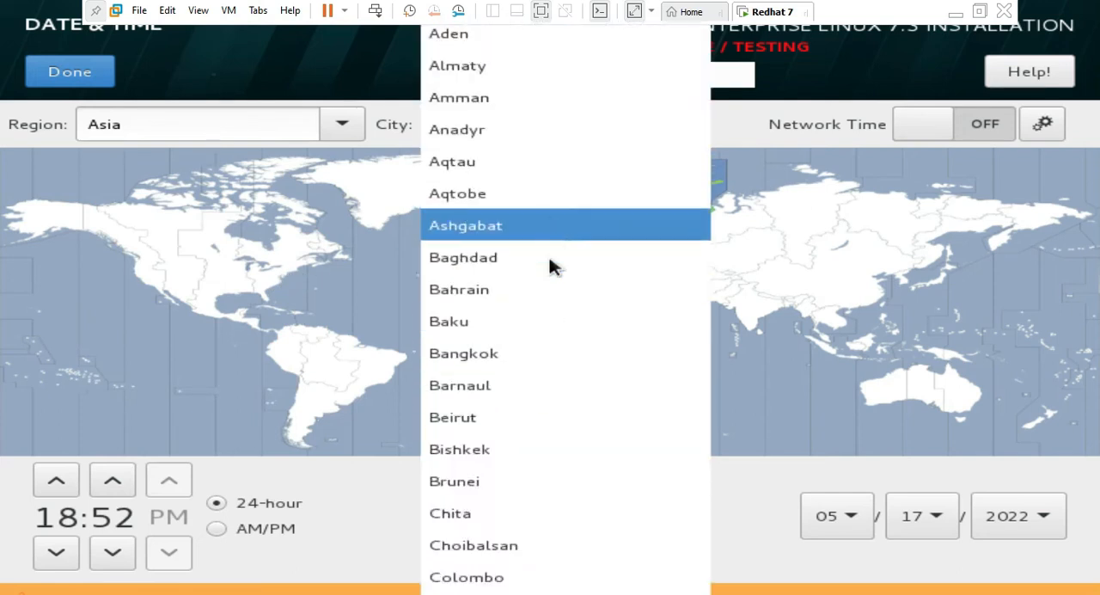
scroll(548, 340, "down", 2)
scroll(556, 436, "down", 3)
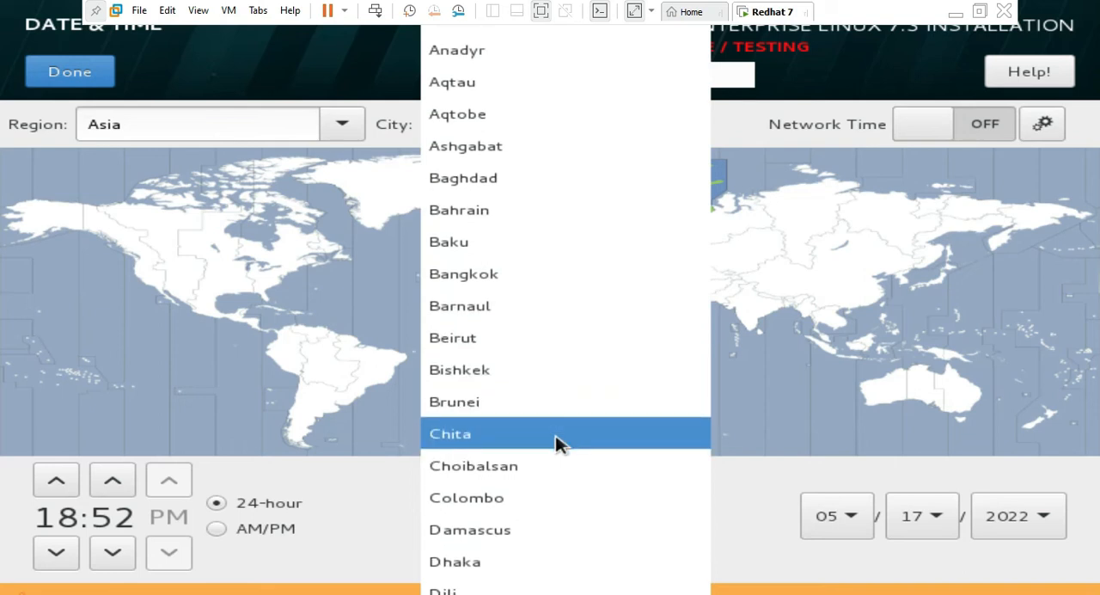
left_click(536, 558)
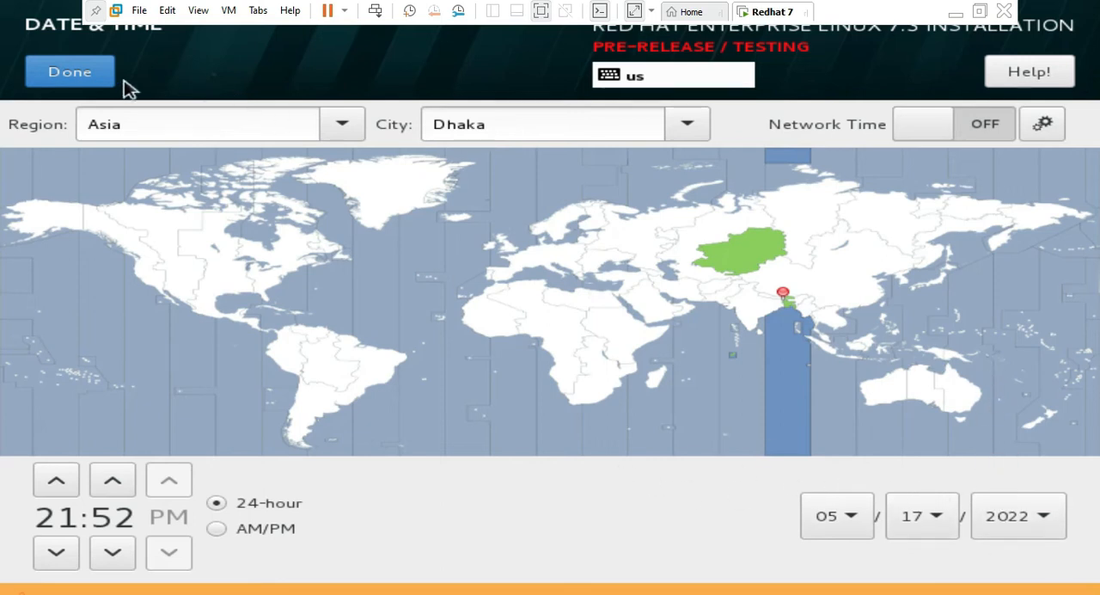
left_click(81, 85)
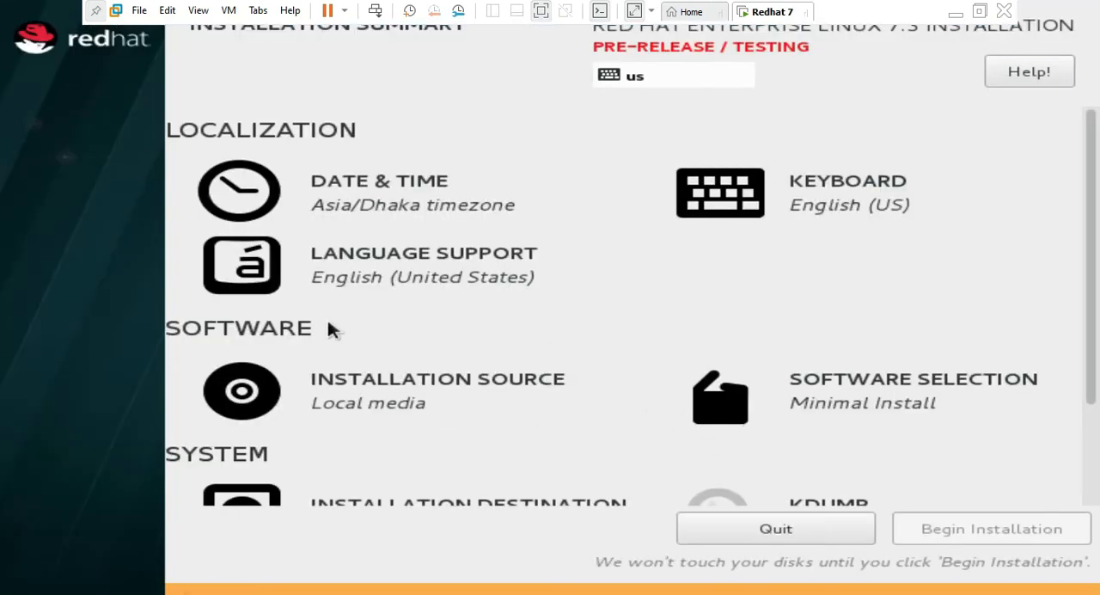
Set the software selection to the Server with GUI base environment with the KDE add-on
left_click(831, 405)
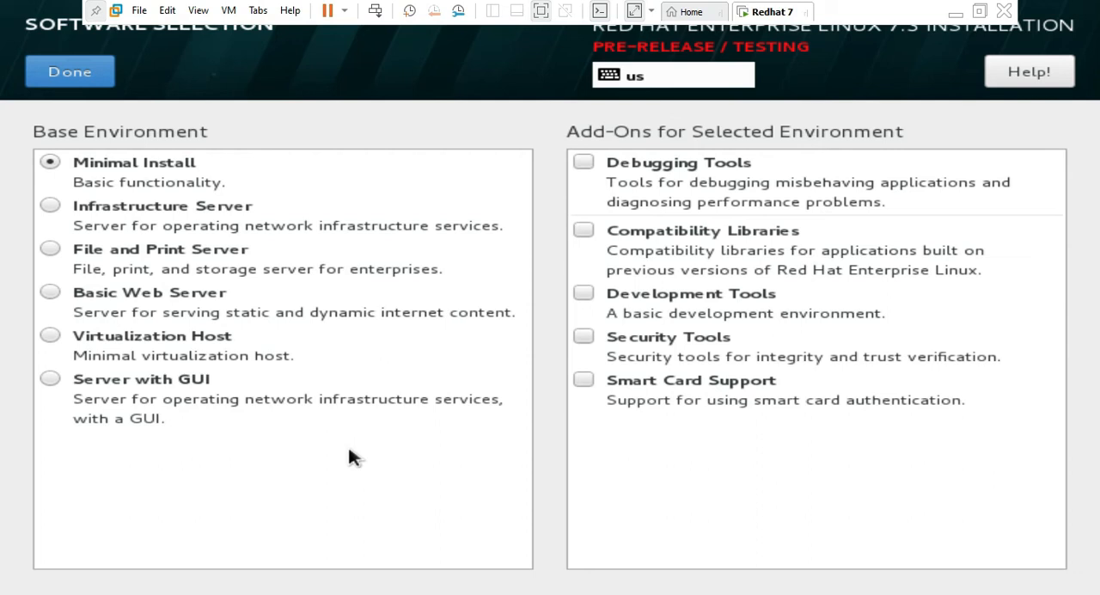
left_click(51, 381)
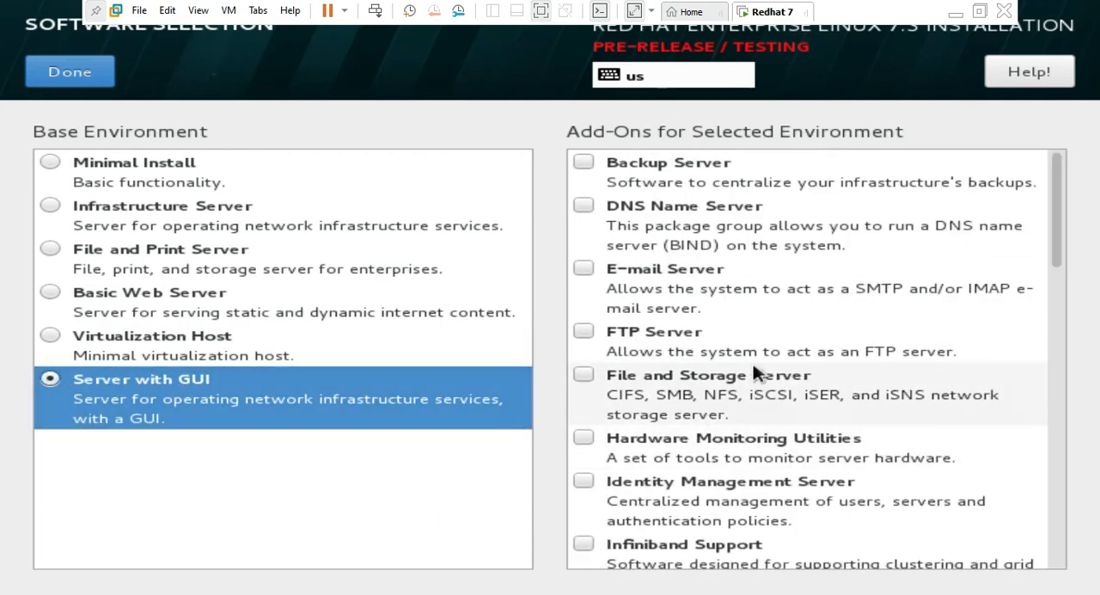
scroll(687, 361, "down", 3)
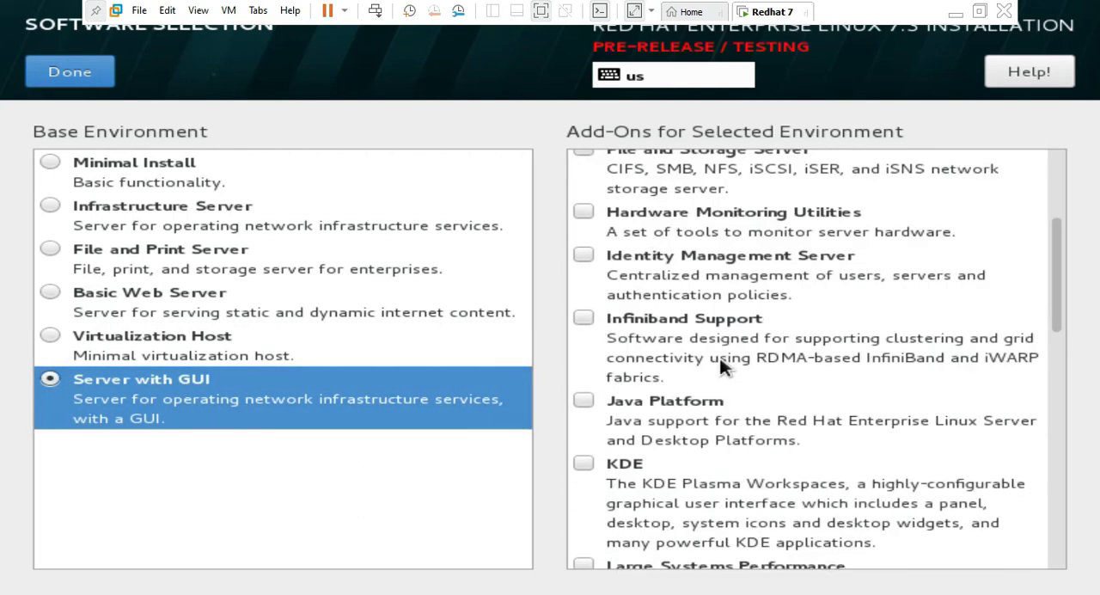
left_click(585, 464)
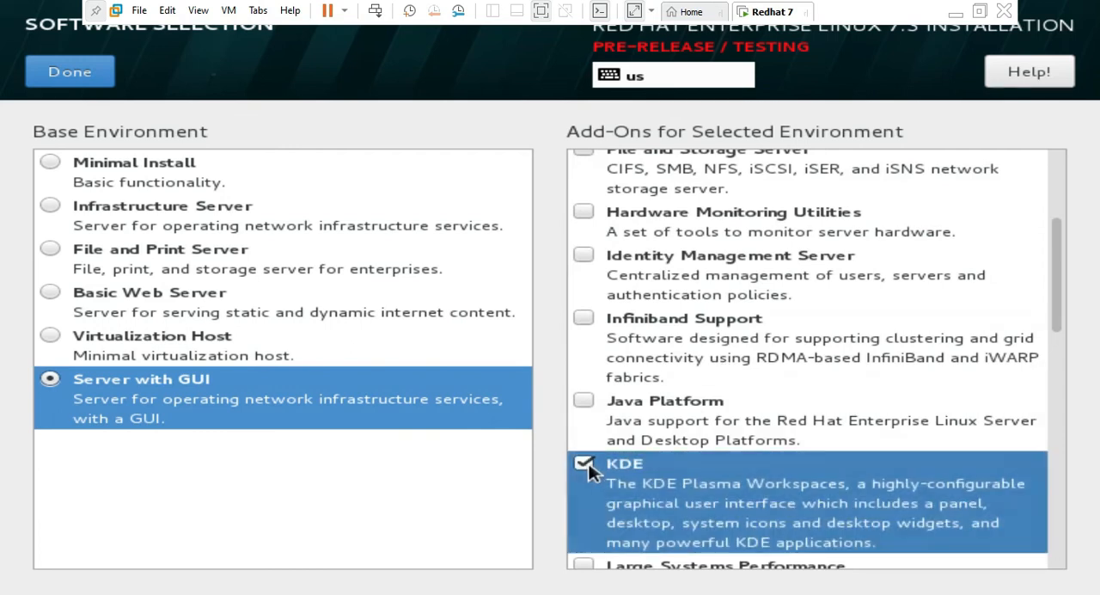
left_click(65, 82)
Set the installation destination to the 30 GiB VMware virtual disk with manually configured partitioning, and proceed to manual partitioning
scroll(440, 429, "down", 1)
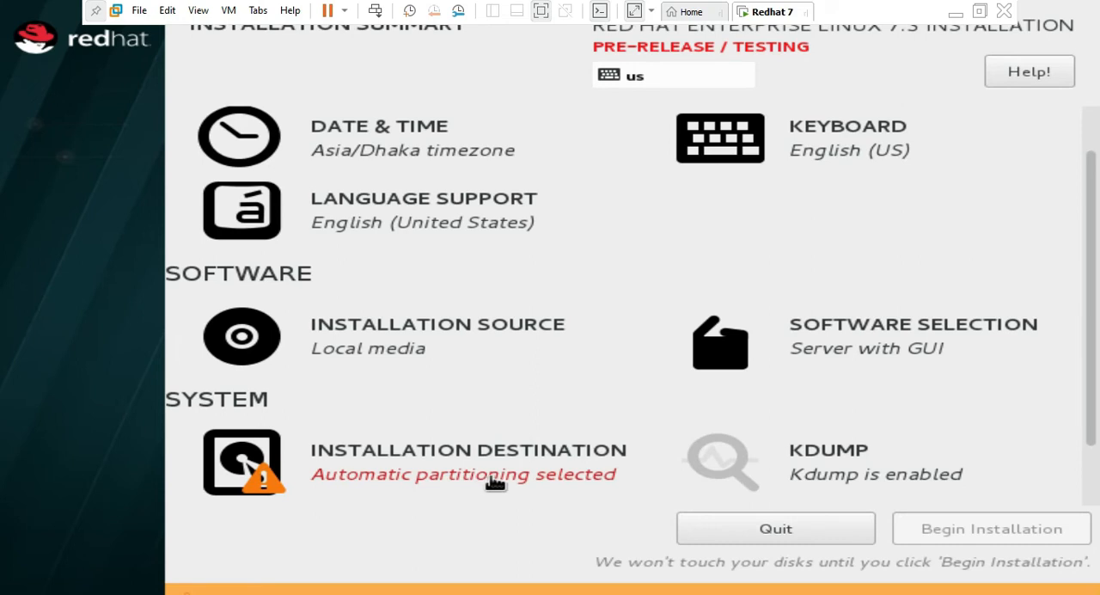
left_click(461, 478)
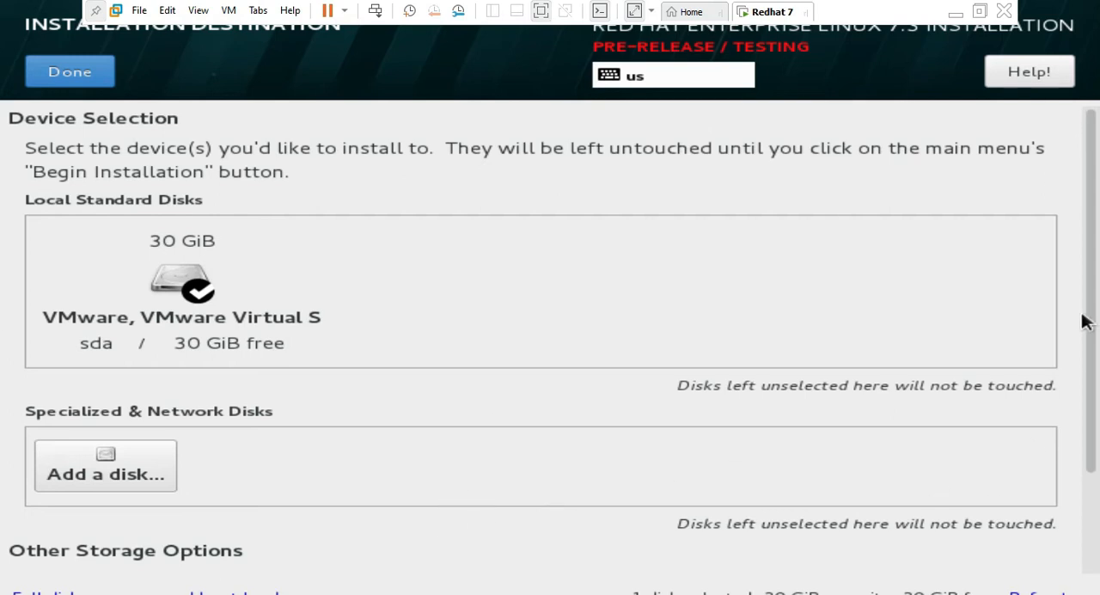
left_click_drag(1092, 334, 1089, 461)
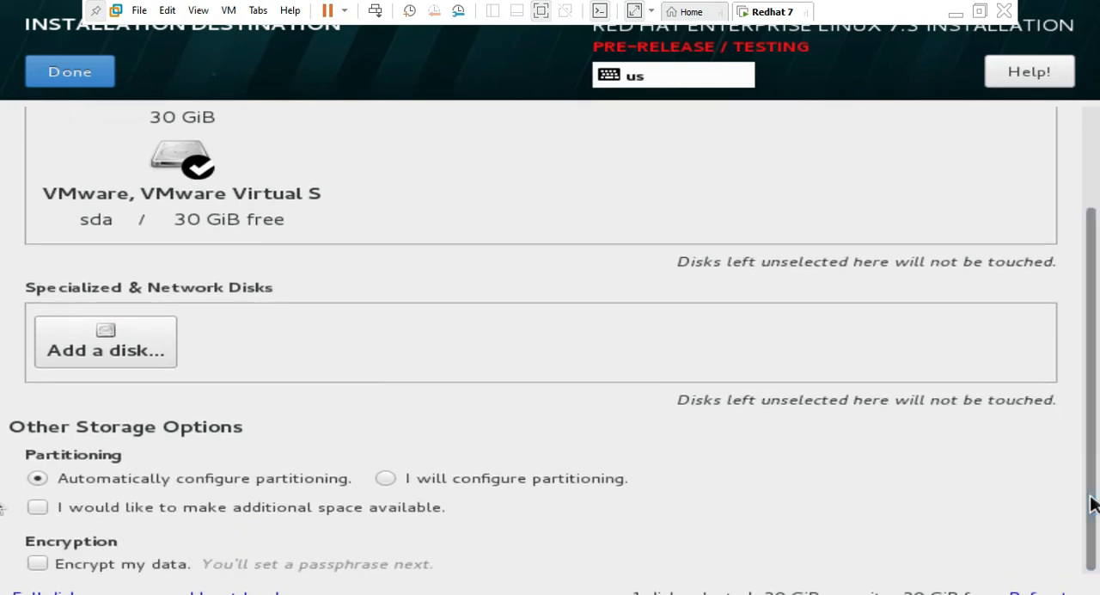
scroll(613, 418, "up", 2)
scroll(1019, 385, "down", 1)
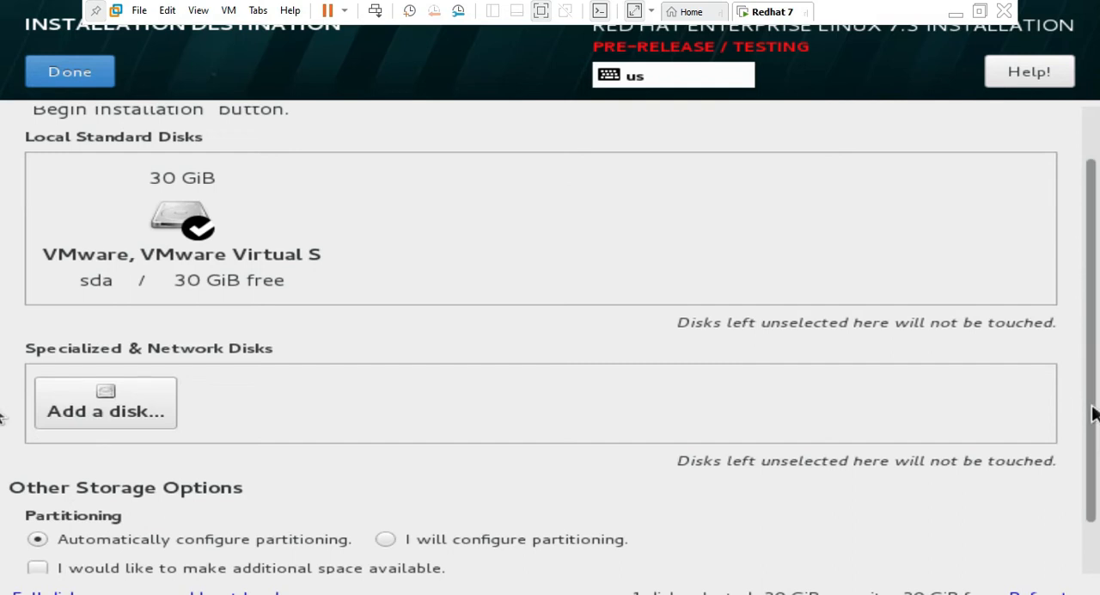
scroll(1084, 406, "down", 1)
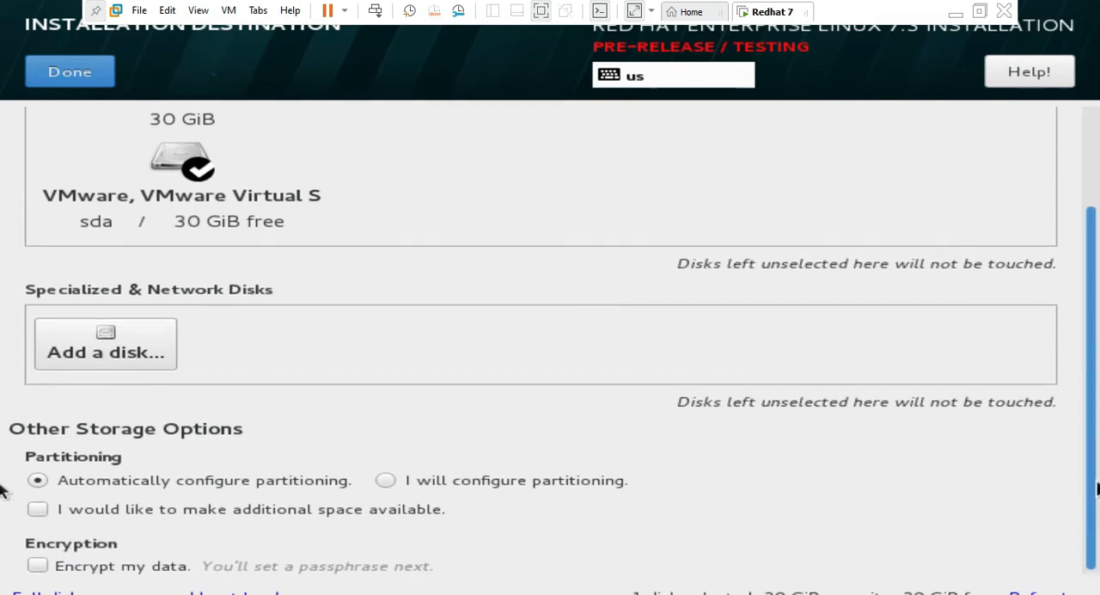
left_click(385, 478)
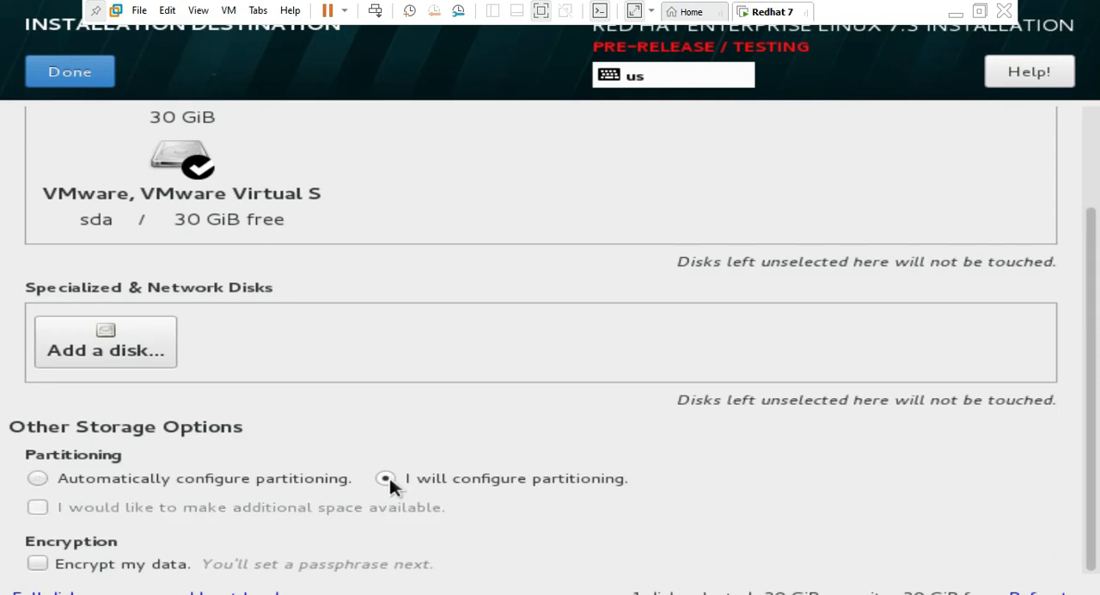
left_click(64, 80)
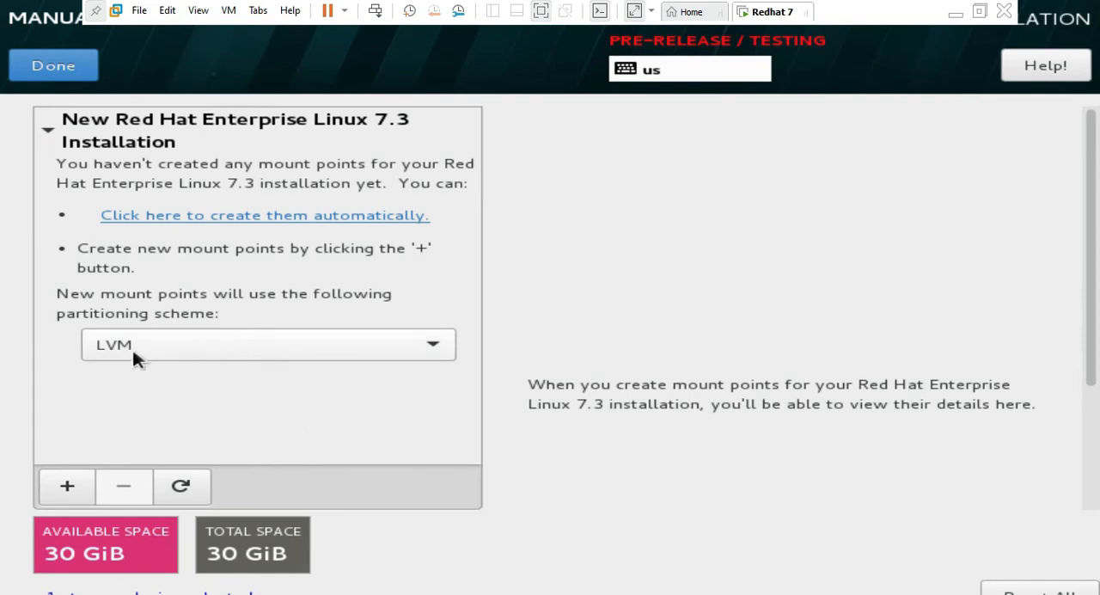
Keep LVM as the partitioning scheme and add a /boot mount point with a desired capacity of 300M
left_click(294, 343)
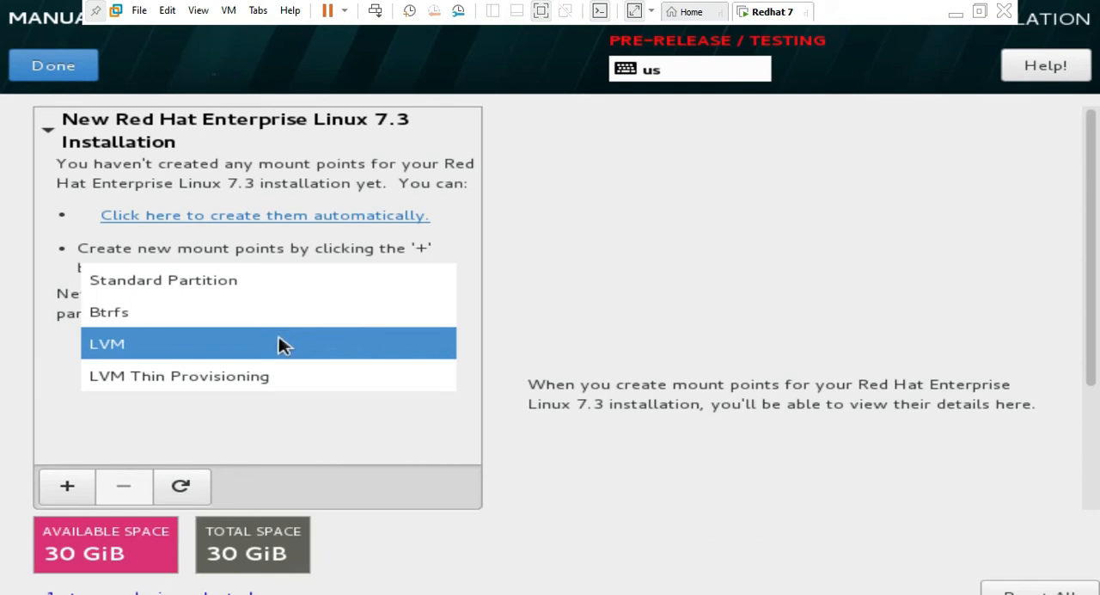
left_click(278, 340)
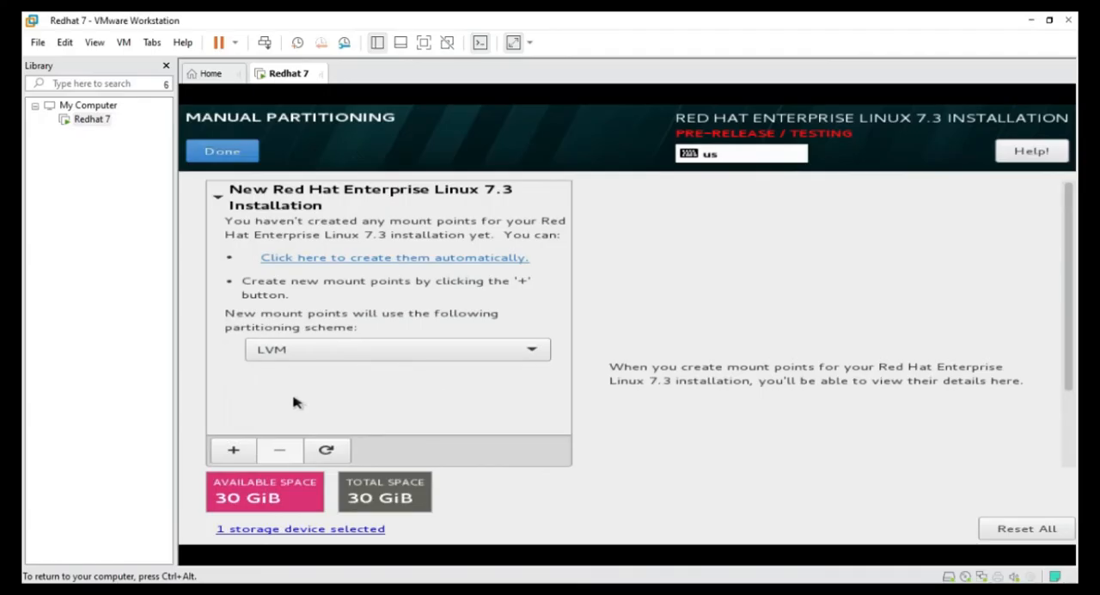
left_click(233, 450)
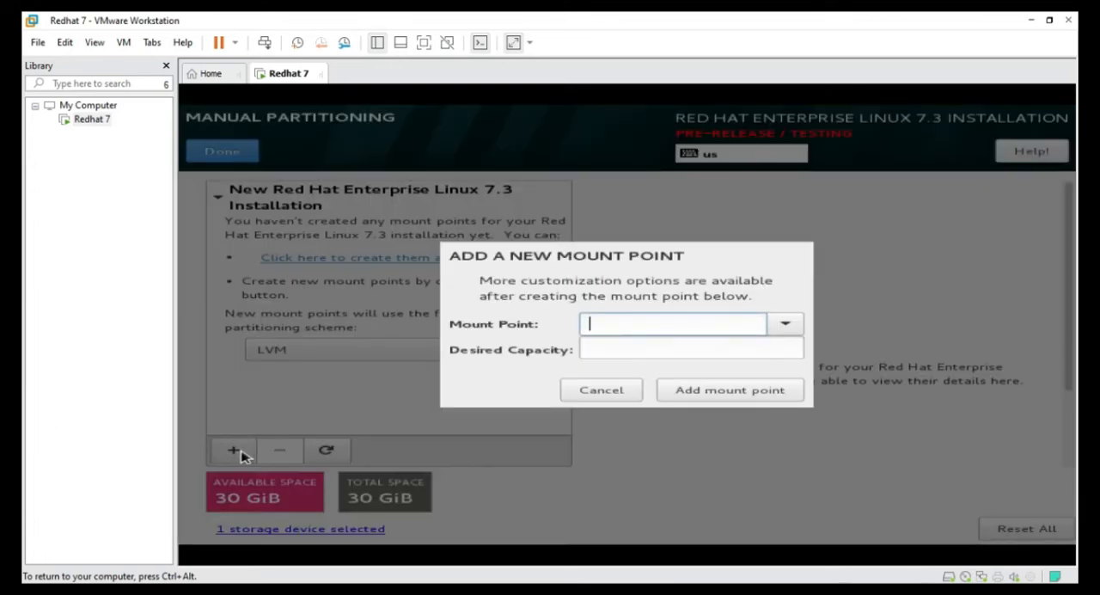
left_click(784, 324)
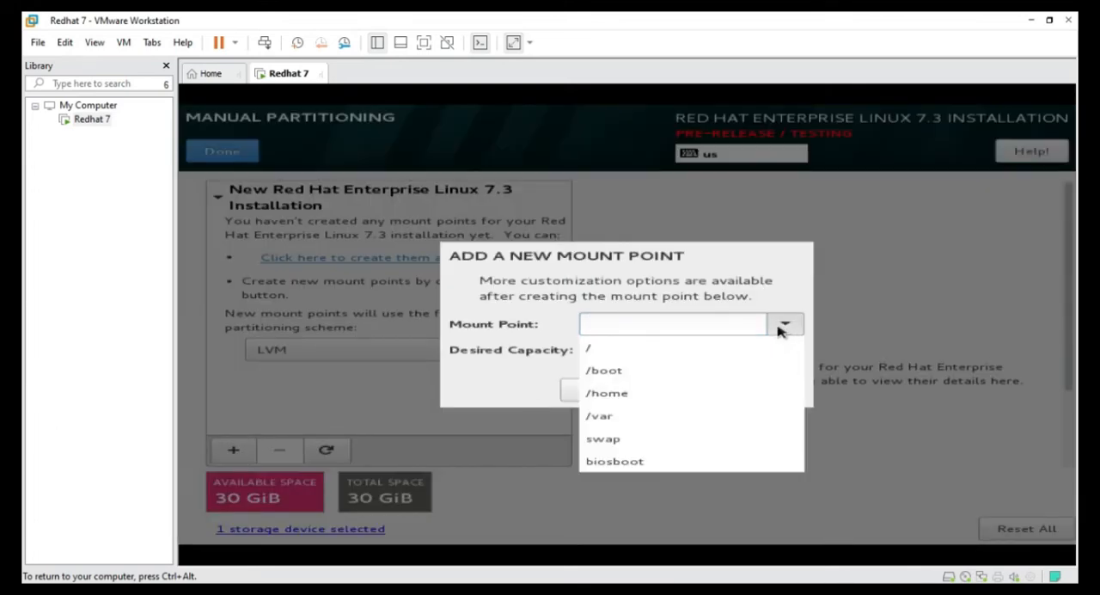
left_click(676, 368)
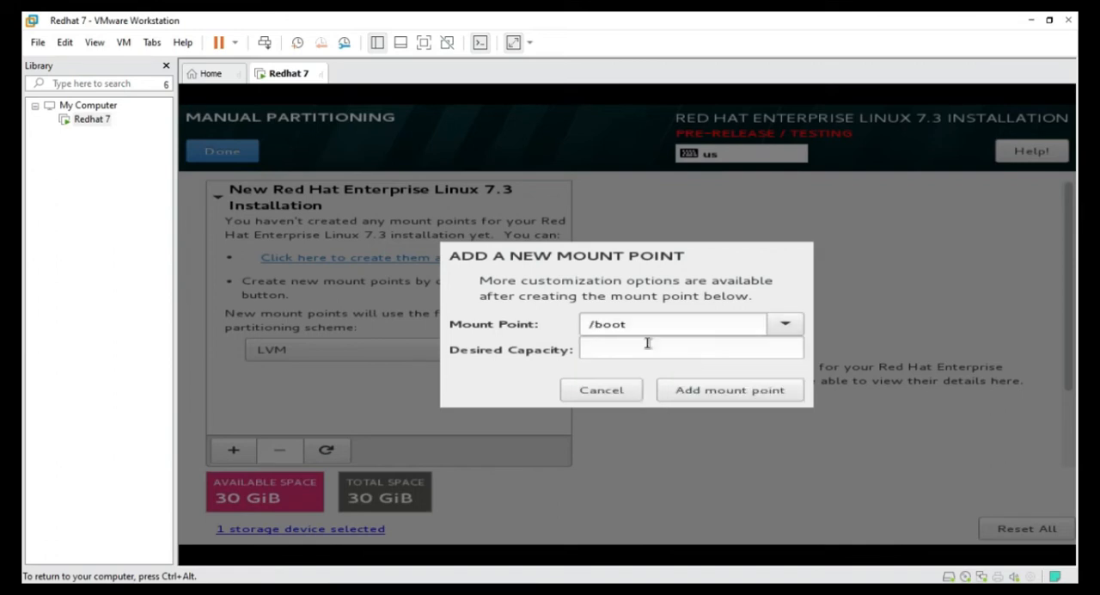
left_click(649, 347)
type("300")
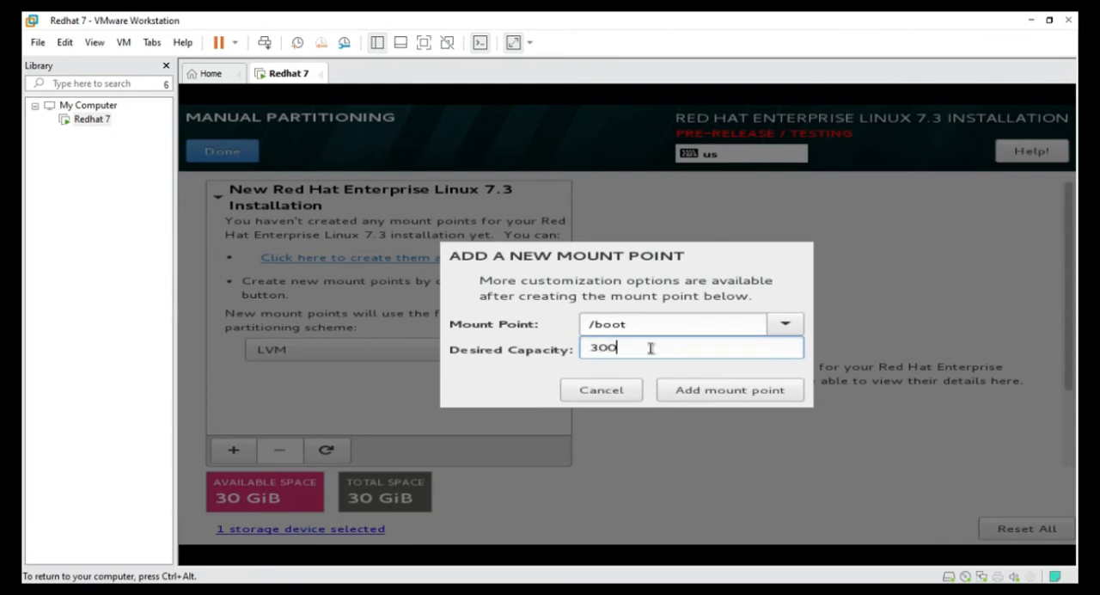
type("M")
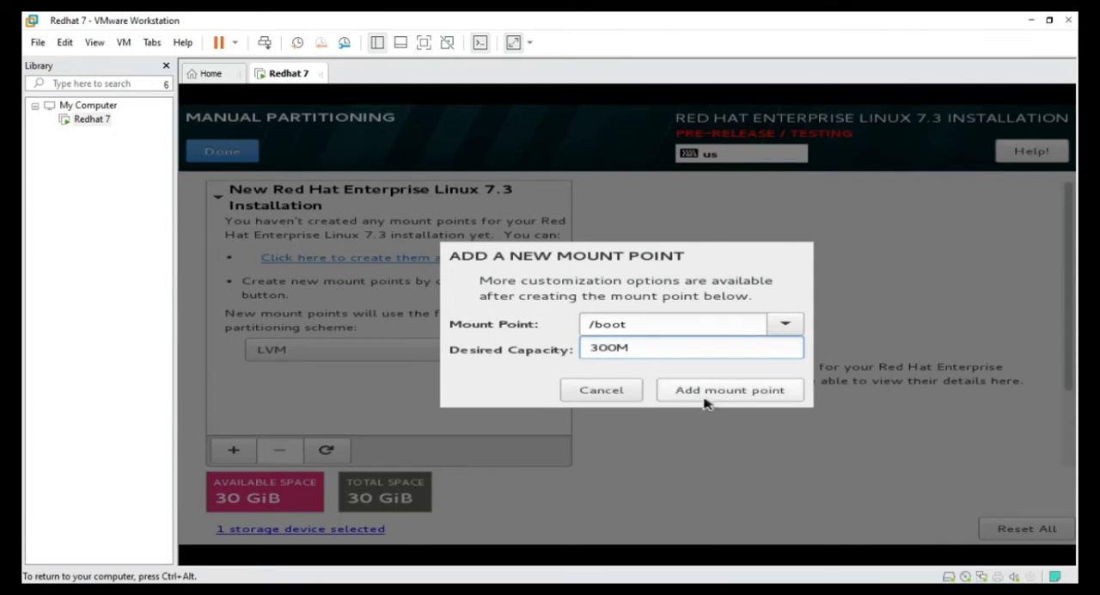
left_click(703, 402)
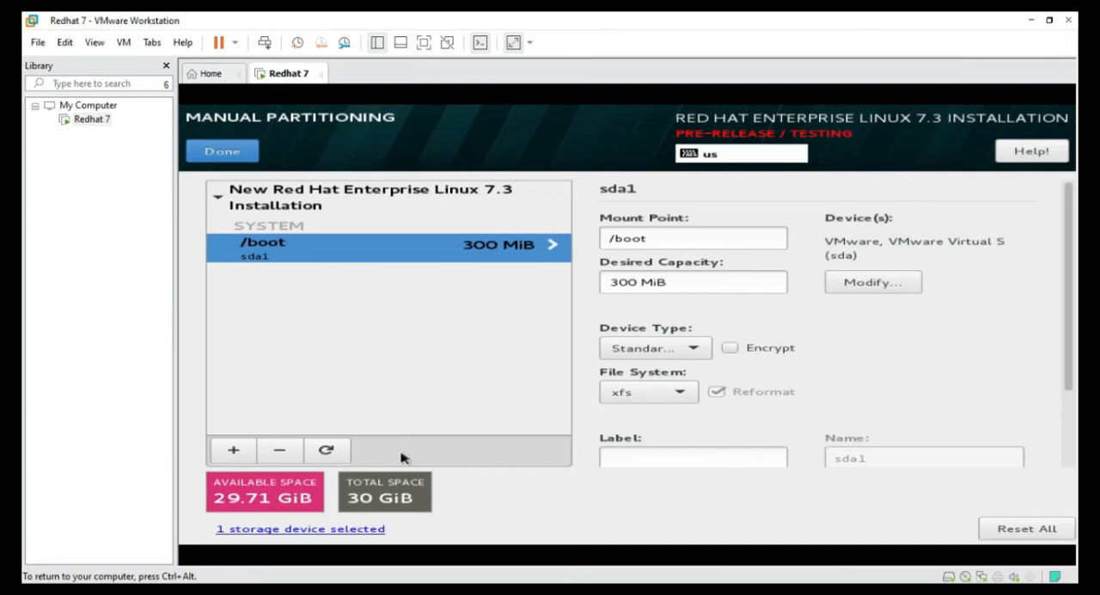
Add a swap mount point with a desired capacity of 4G
left_click(232, 450)
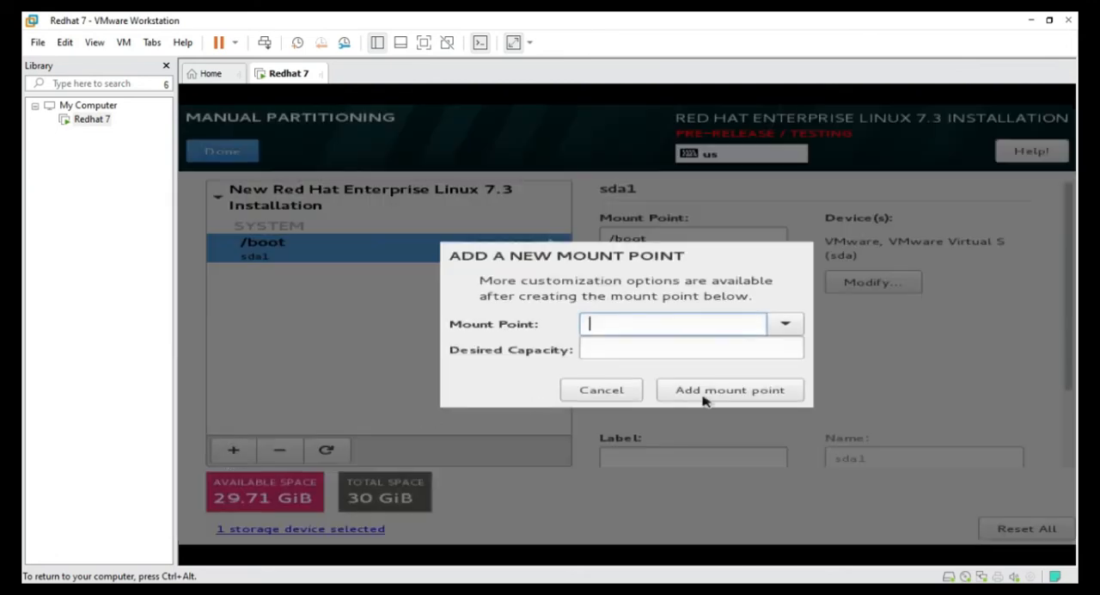
left_click(785, 326)
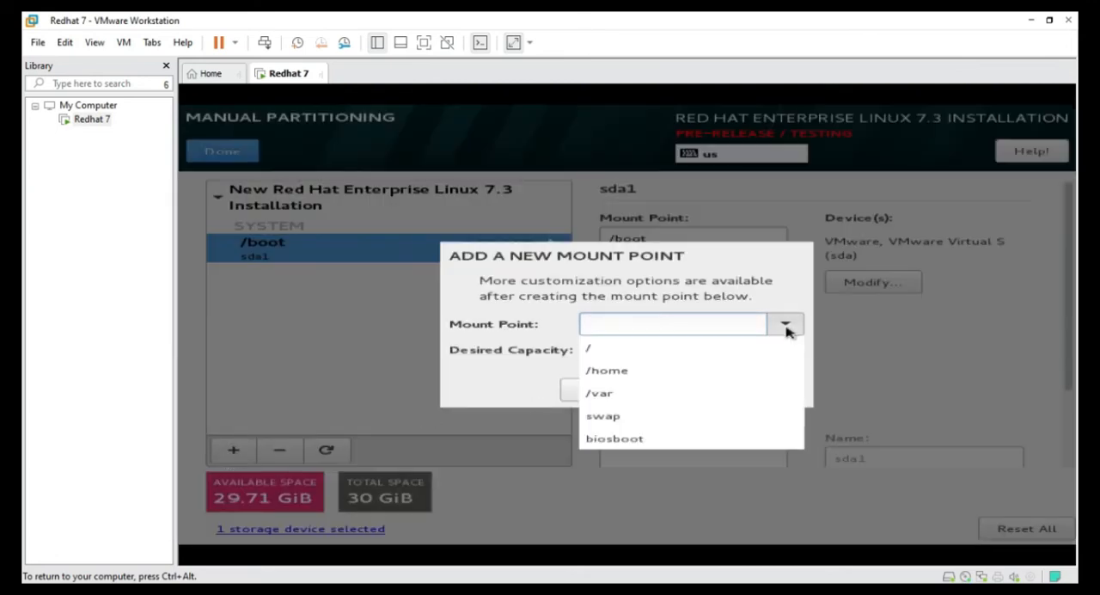
left_click(706, 416)
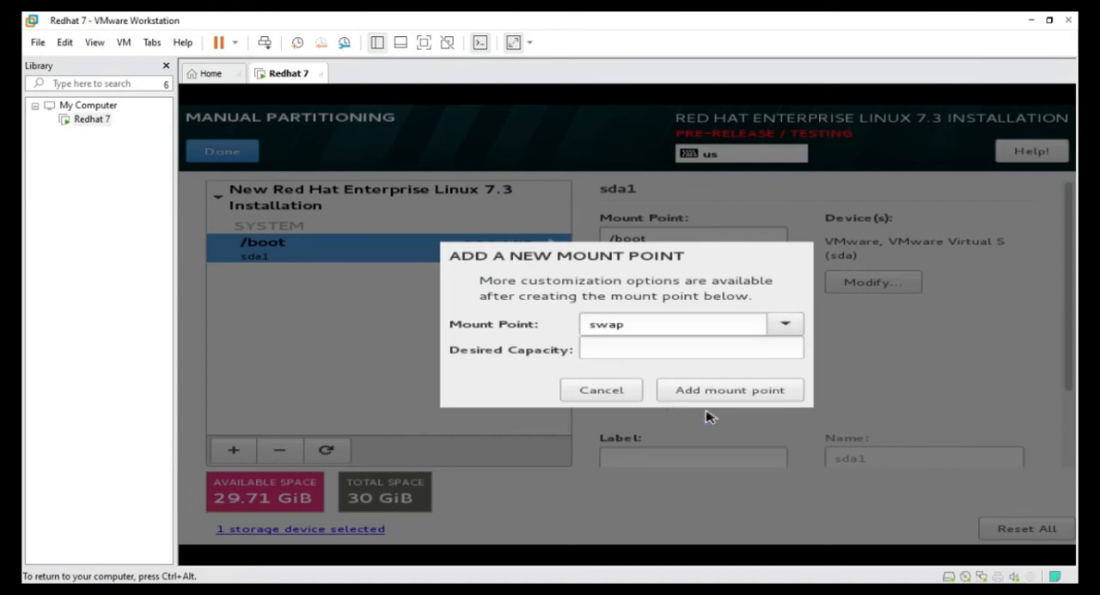
left_click(667, 345)
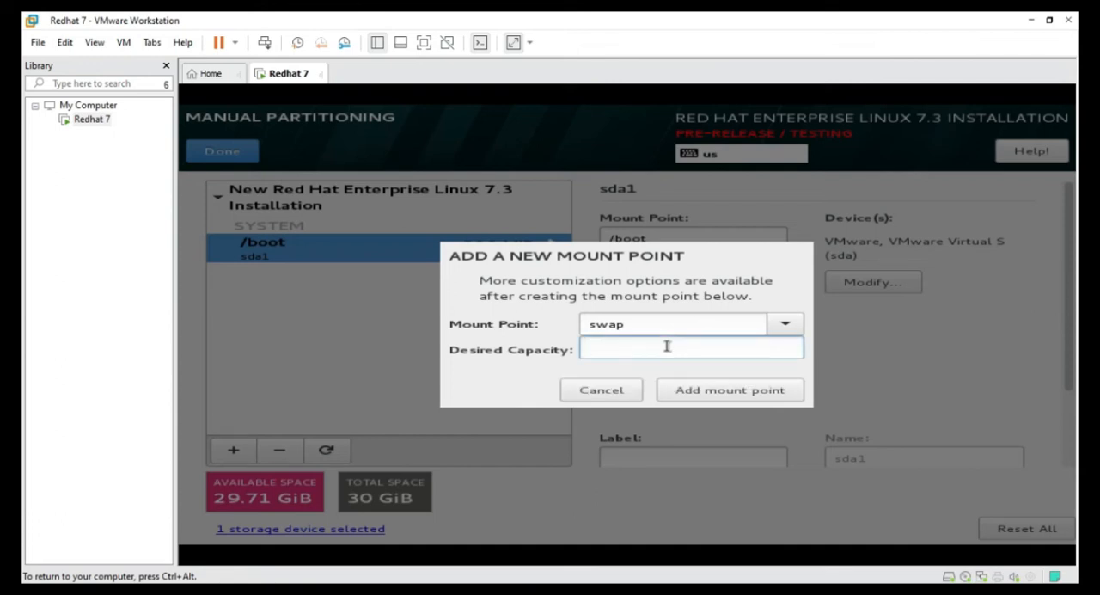
type("4G")
left_click(744, 392)
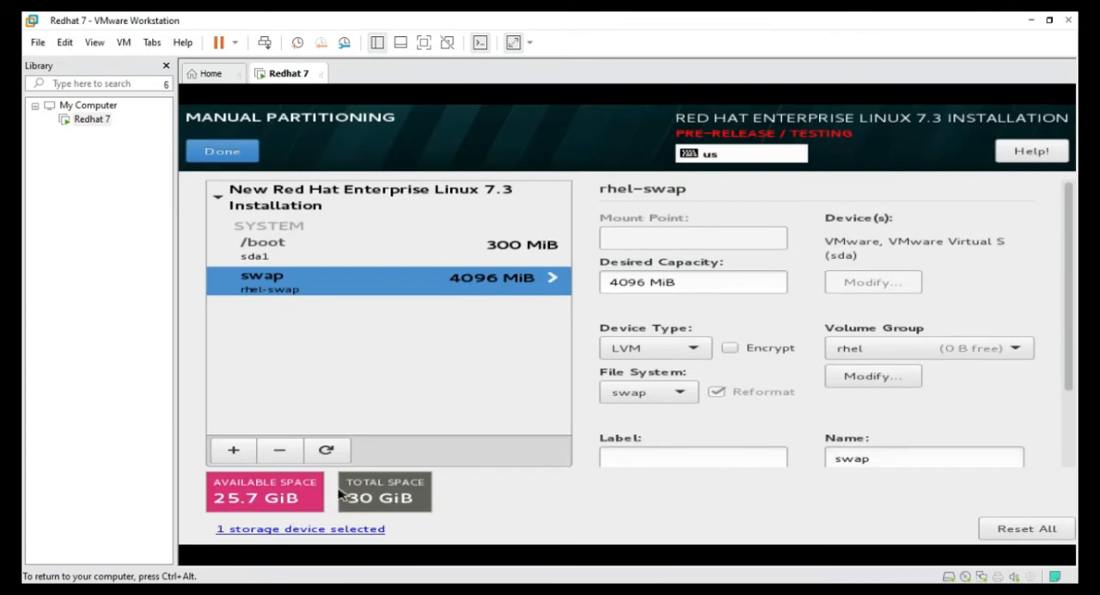
Add a / mount point with the desired capacity left blank so it takes the remaining disk space
left_click(235, 452)
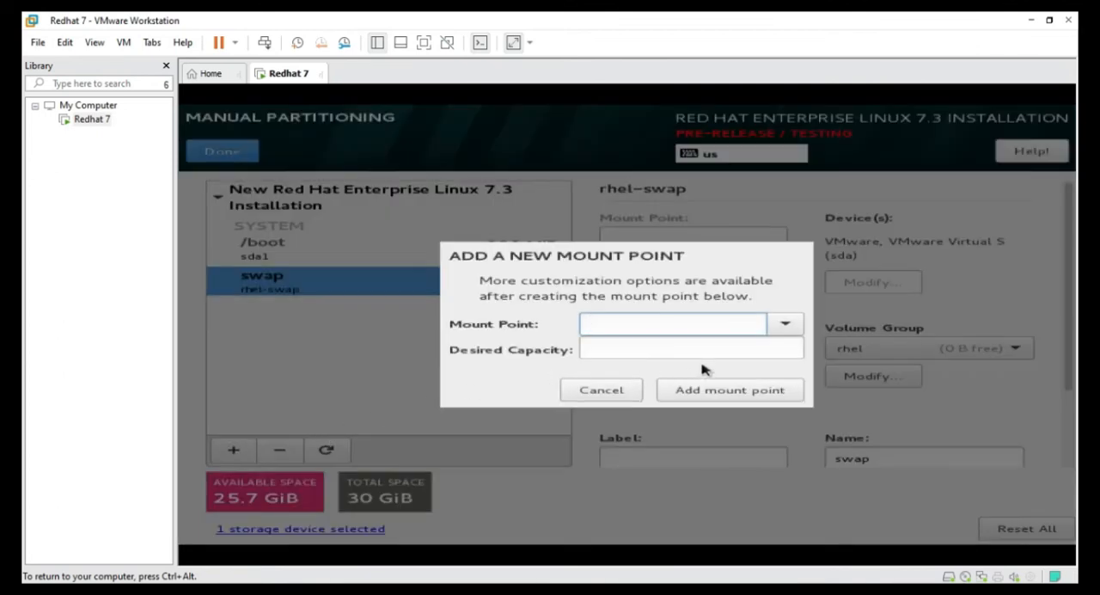
left_click(784, 326)
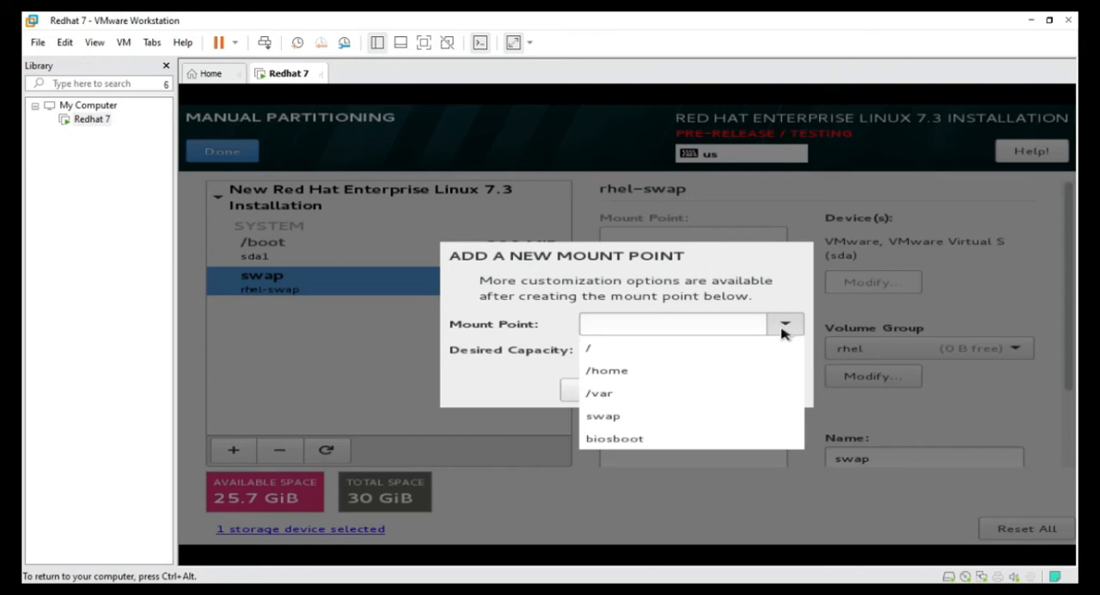
left_click(692, 347)
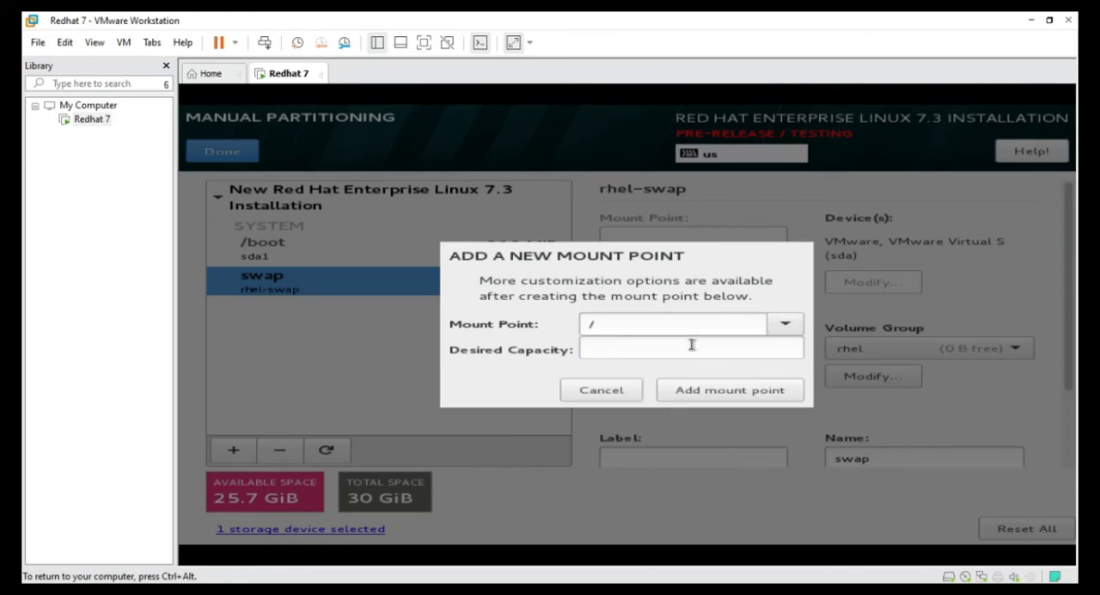
left_click(742, 394)
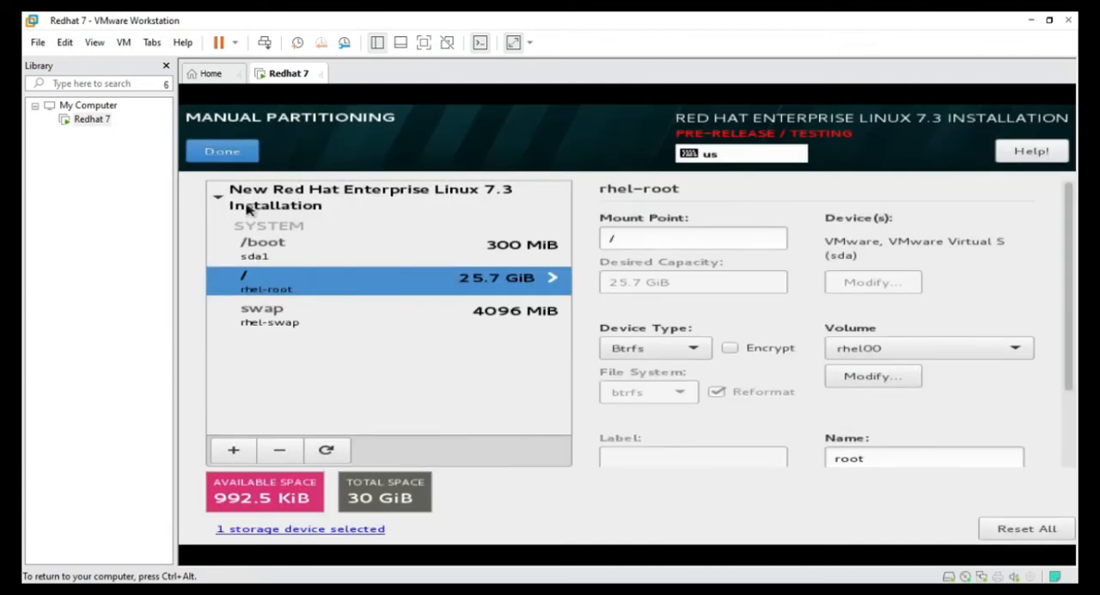
Finish the manual partitioning and accept the summary of changes
left_click(226, 158)
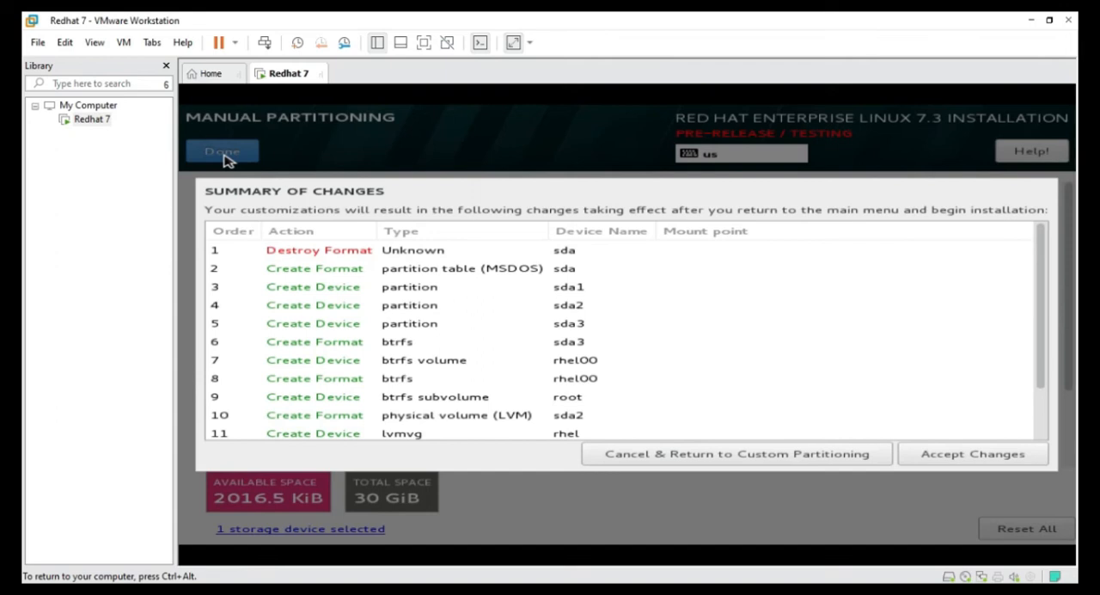
scroll(788, 417, "down", 2)
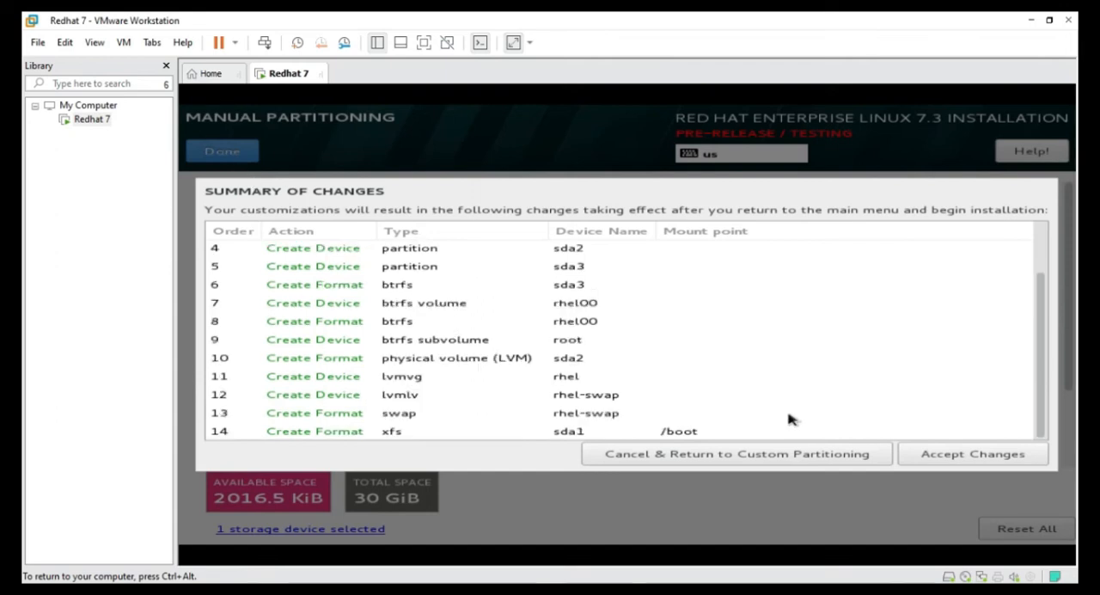
left_click(948, 462)
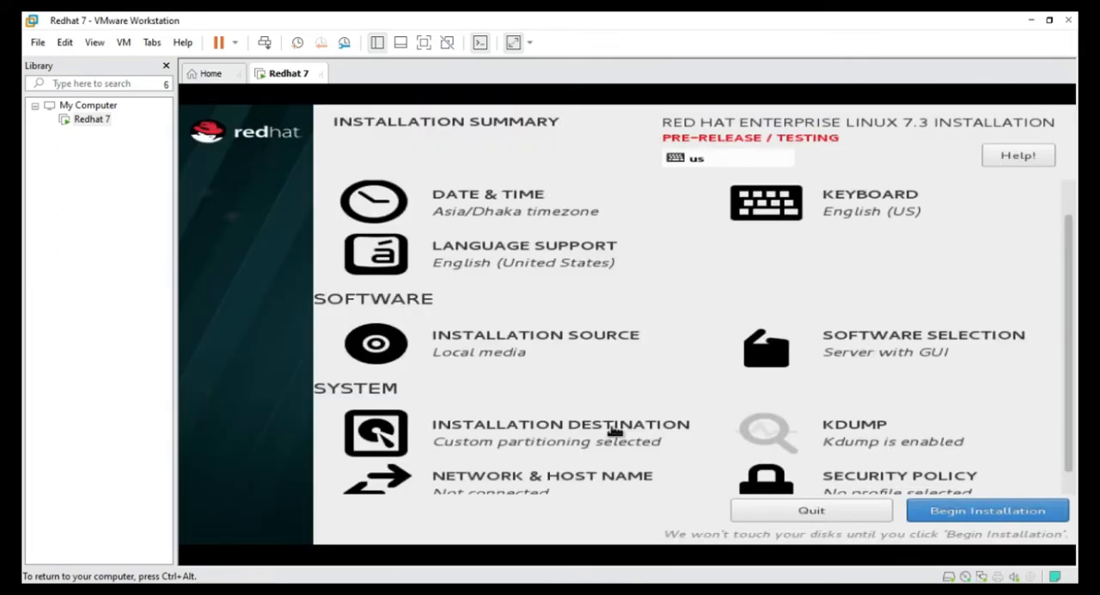
Open the network and host name settings and switch on the Ethernet (ens33) connection
scroll(773, 412, "down", 1)
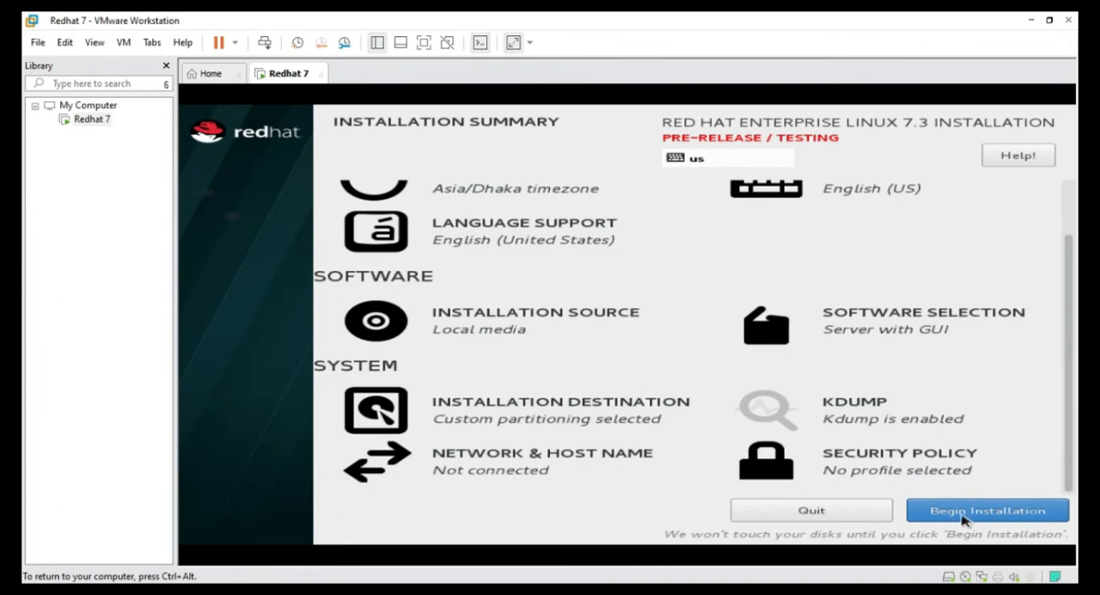
left_click(483, 465)
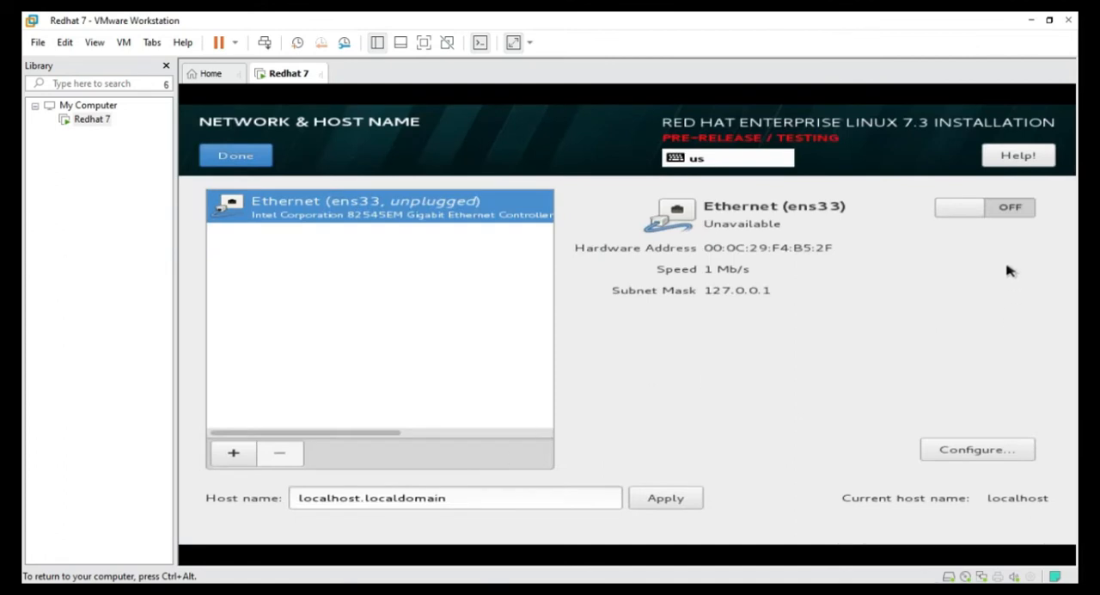
left_click(986, 214)
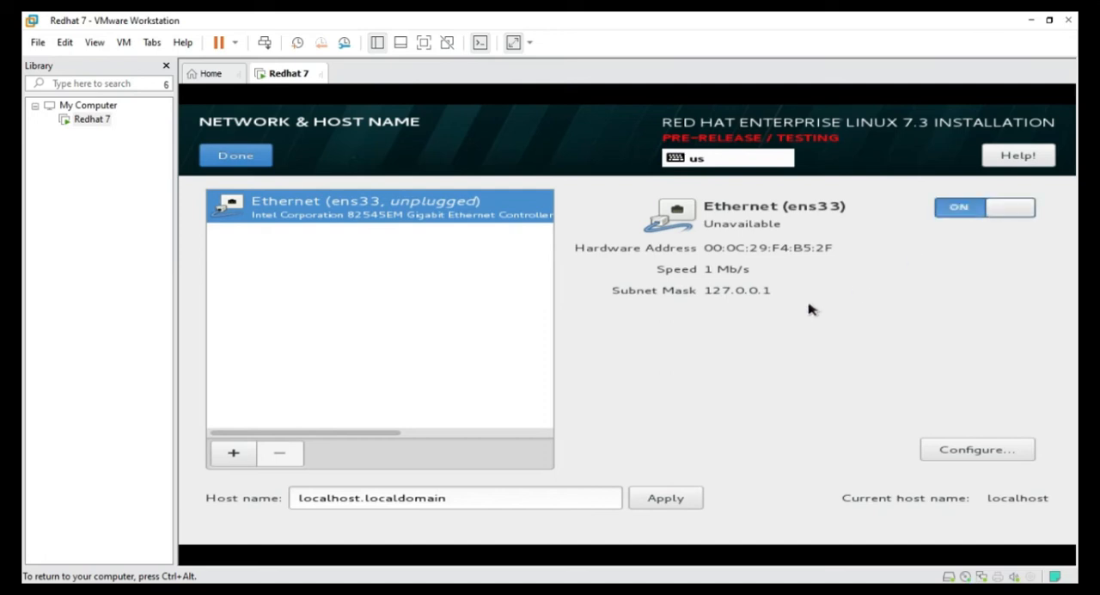
Set the host name to clickandtech24.com and apply it
left_click(481, 500)
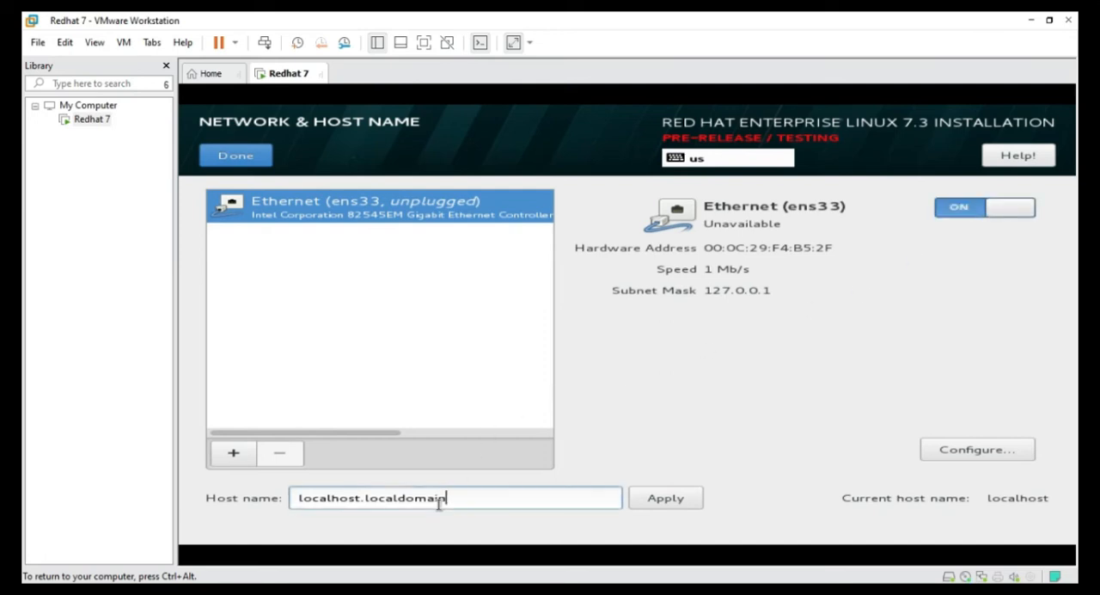
triple_click(296, 503)
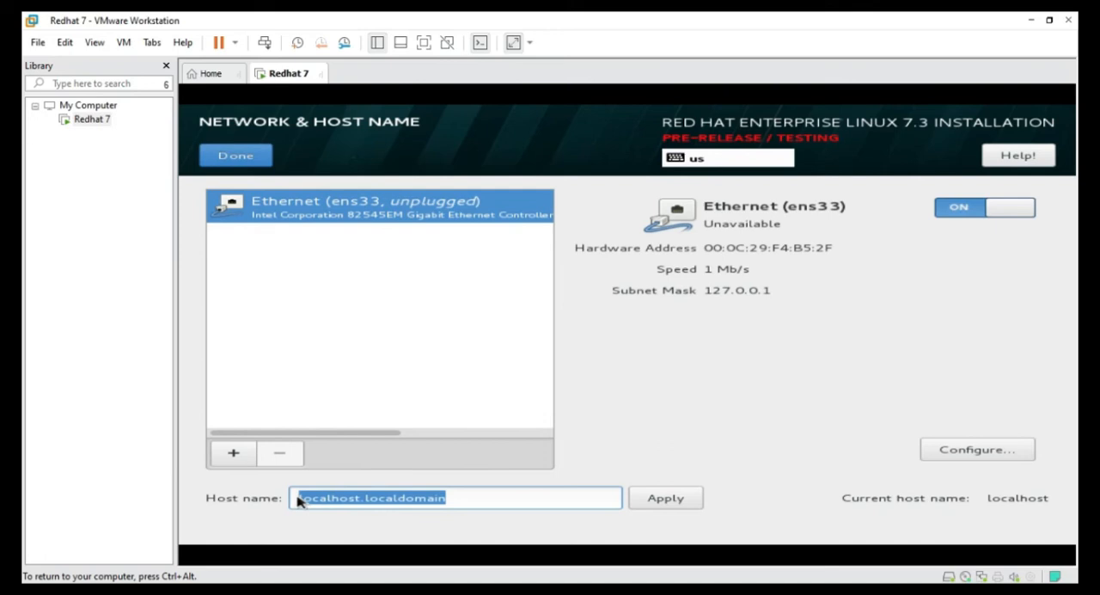
type("cli")
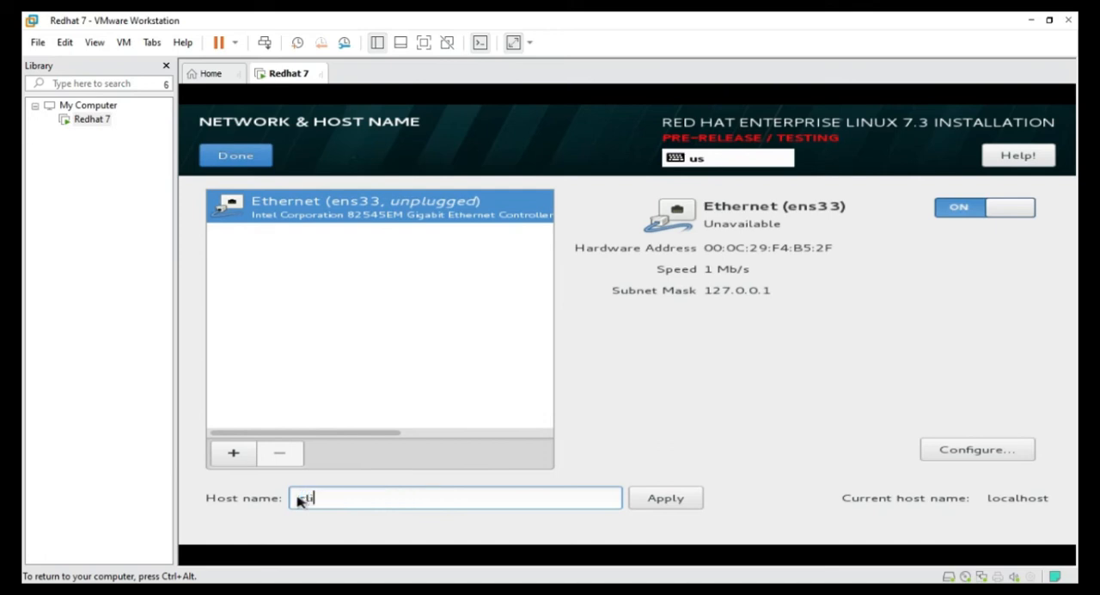
type("ckandtech24.com")
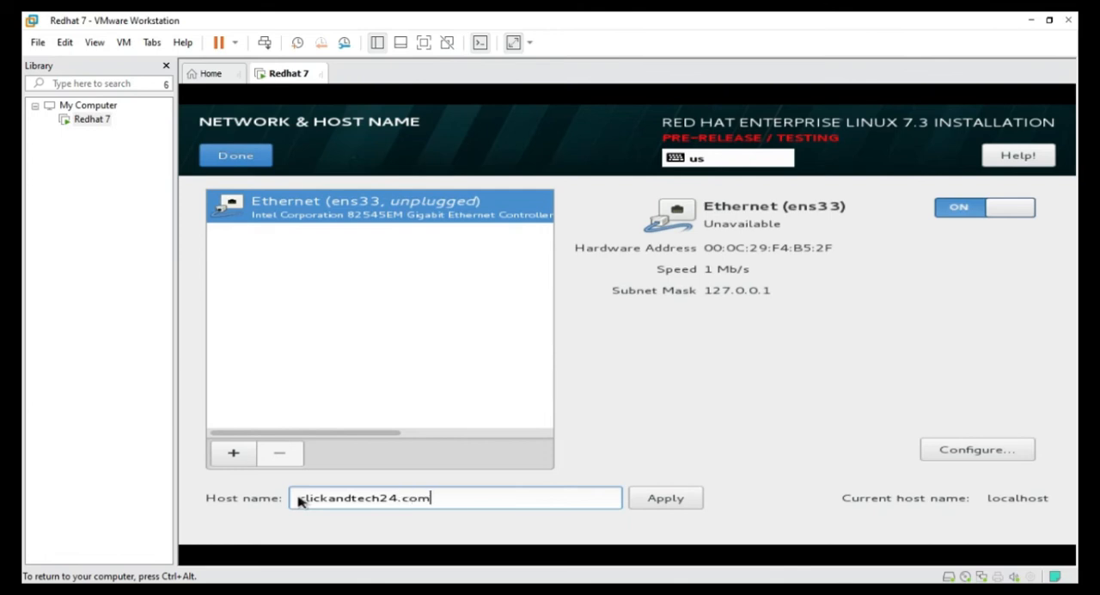
left_click(660, 506)
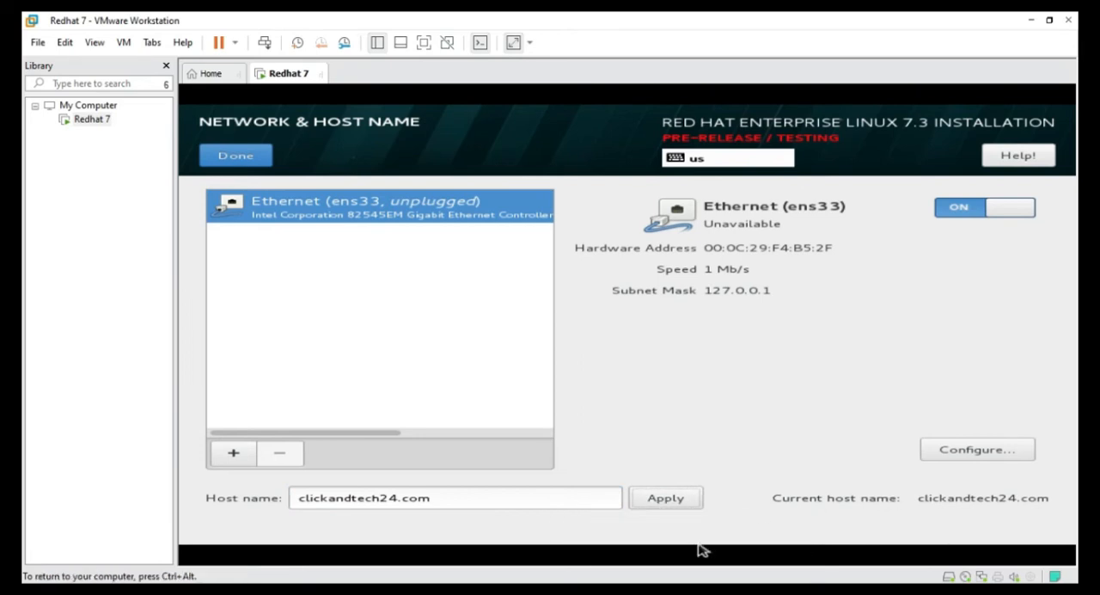
Open the ens33 connection's configuration and set its IPv4 method to Manual
left_click(960, 460)
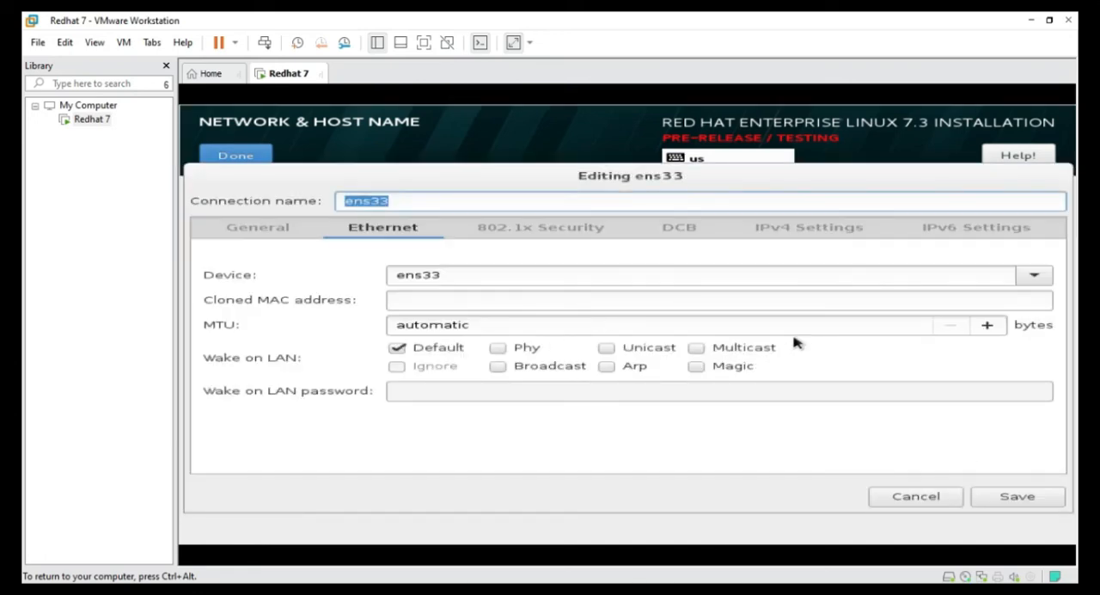
left_click(770, 232)
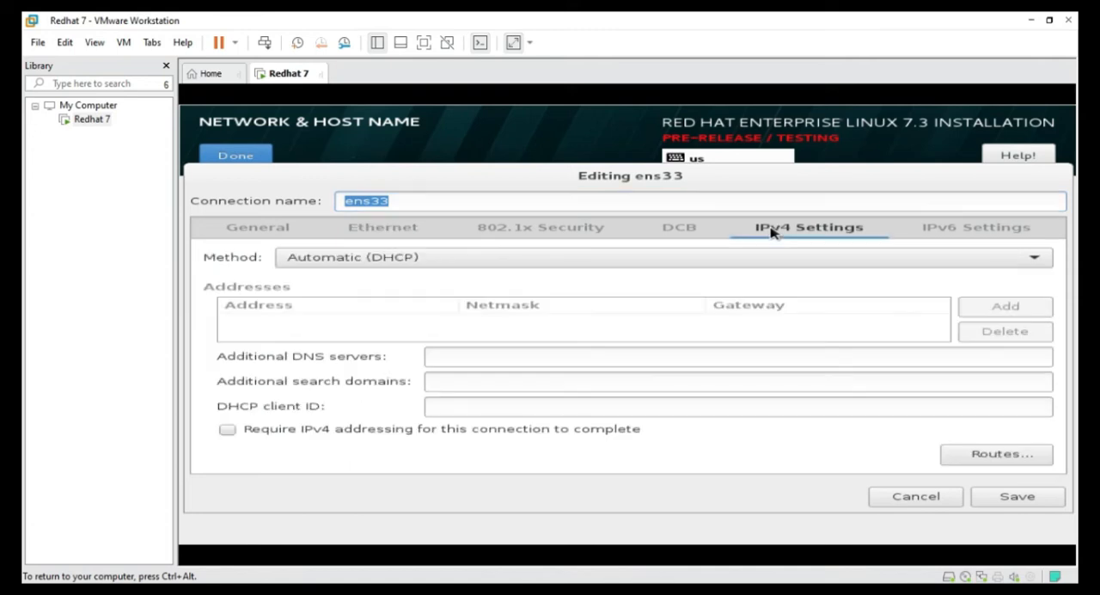
left_click(689, 265)
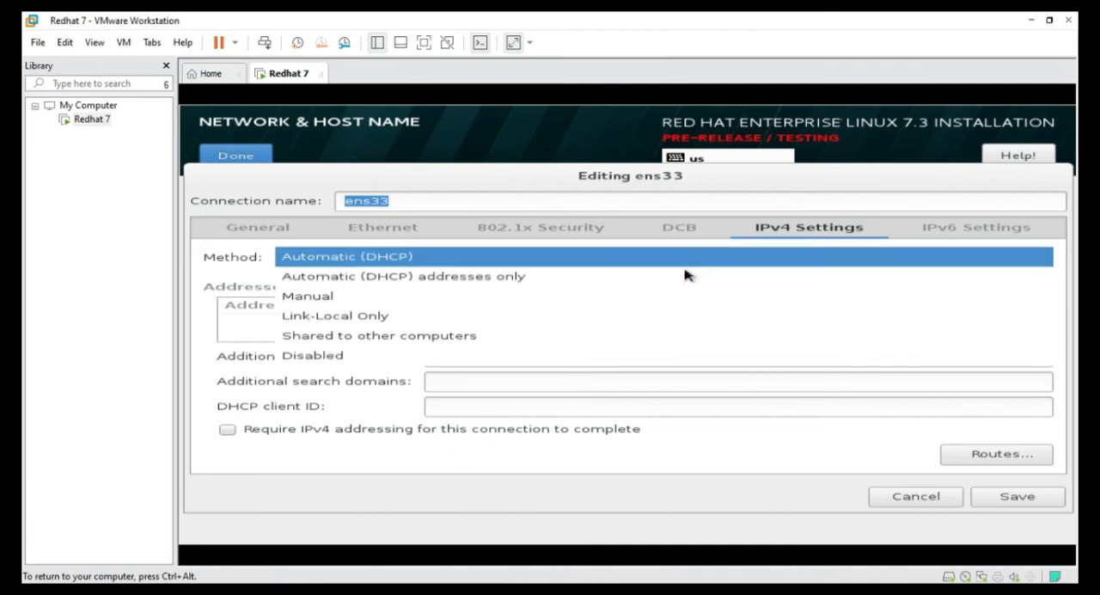
left_click(685, 298)
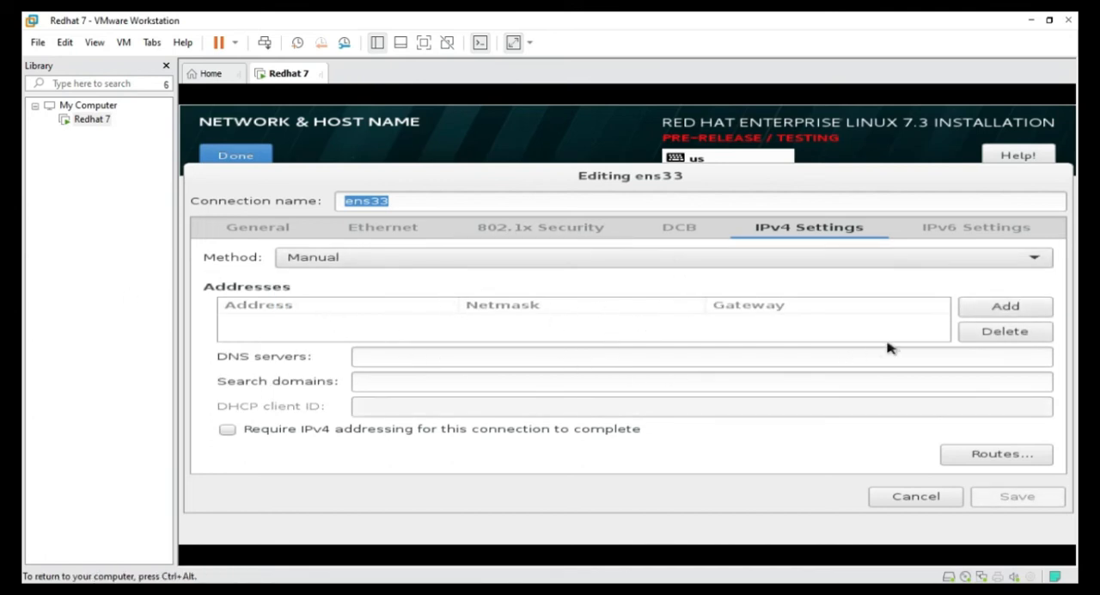
Add an IPv4 address entry for ens33 with address 192.168.10.10 and netmask 255.255.255.0
left_click(998, 315)
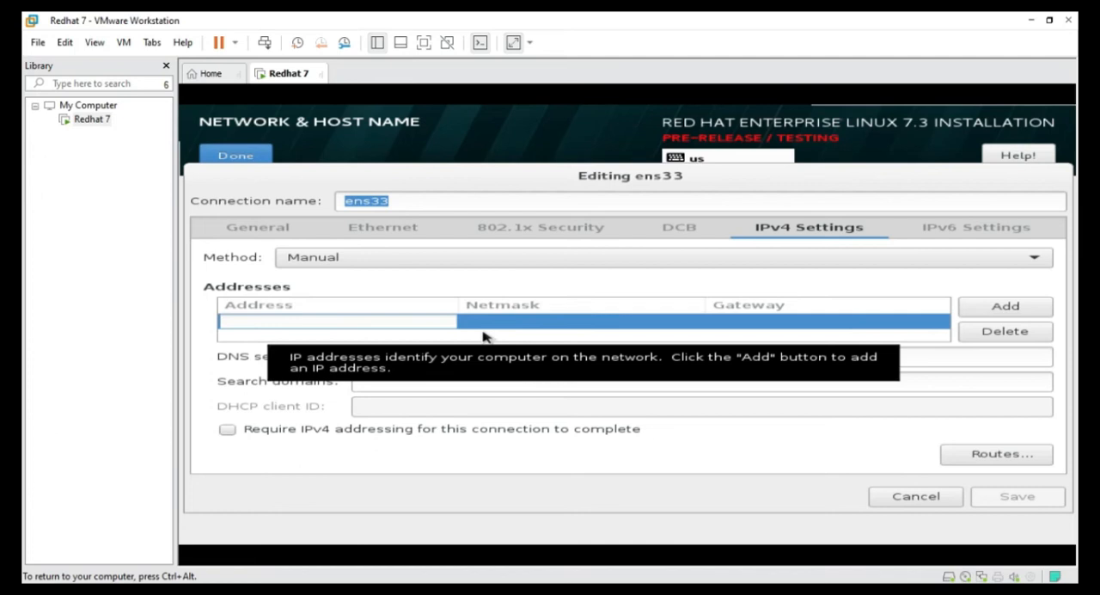
type("192")
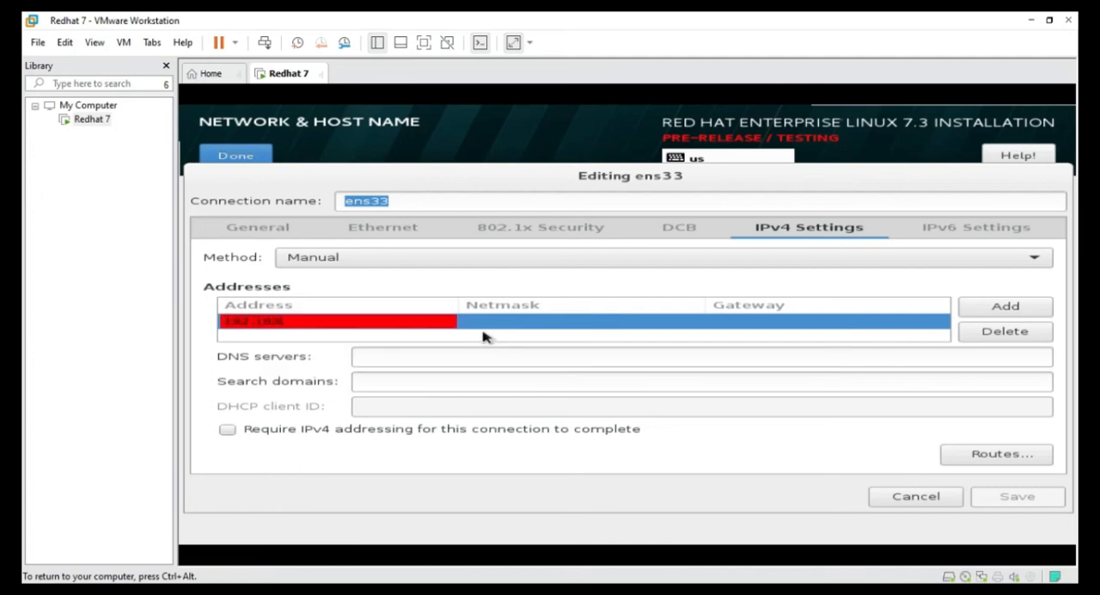
type(".168.10.10")
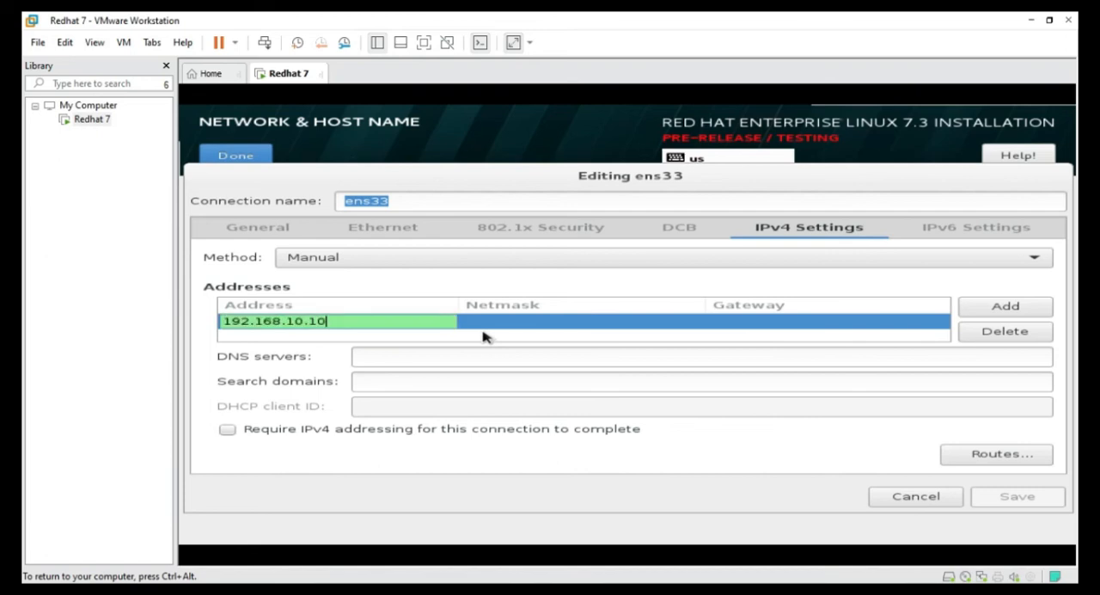
left_click(491, 323)
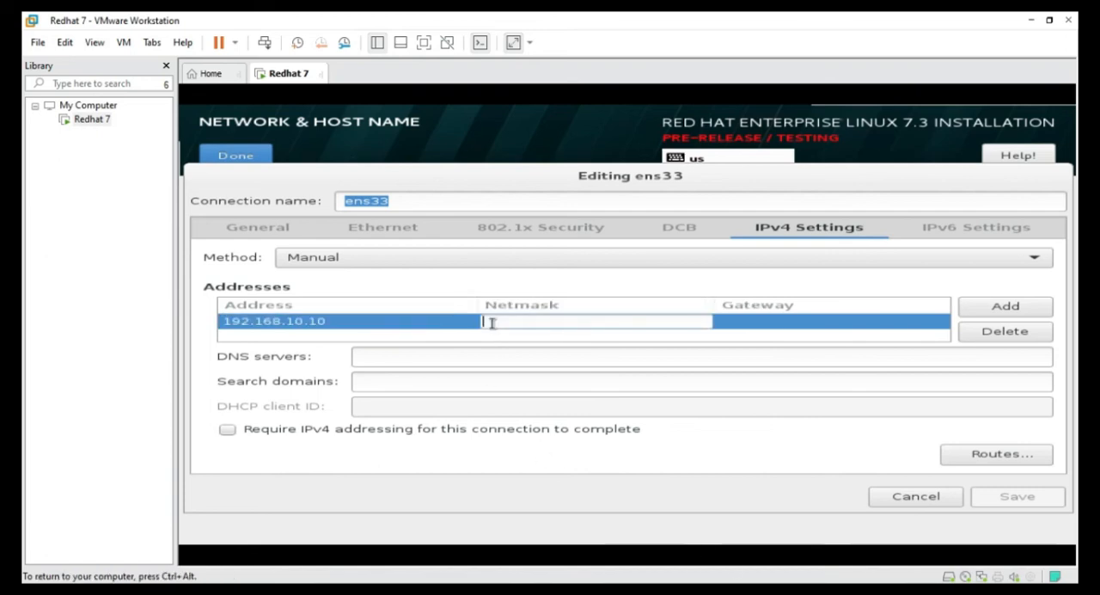
type("25")
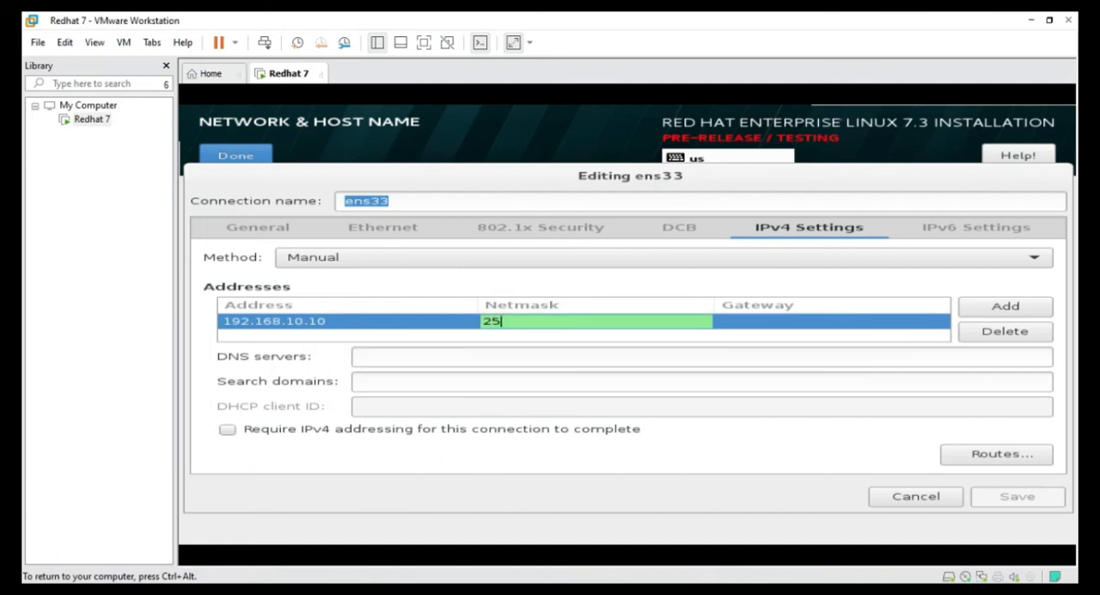
type("5.255.255")
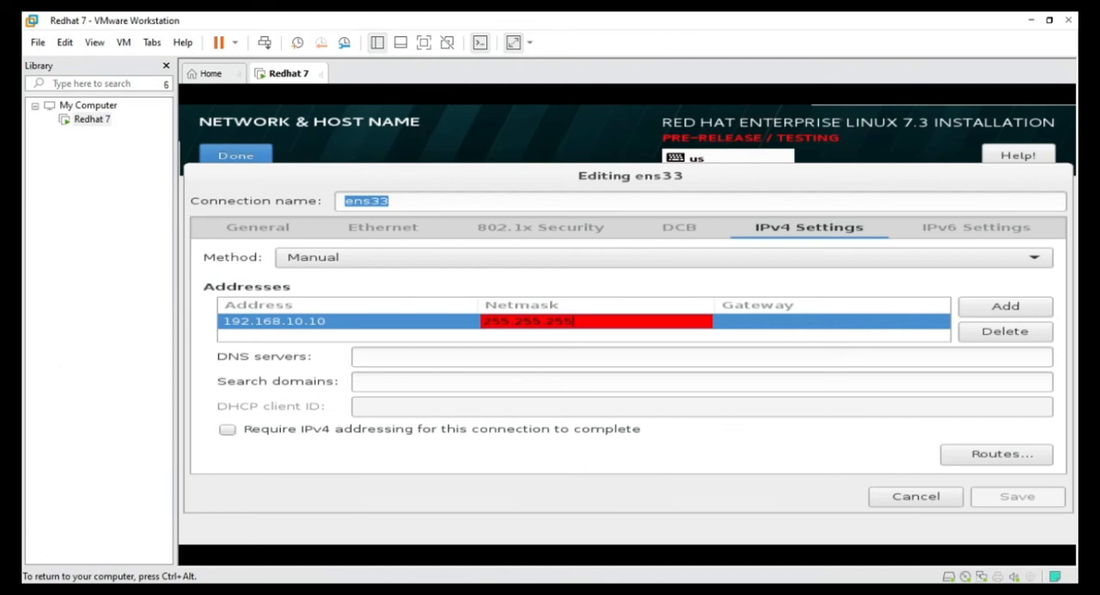
type(".0")
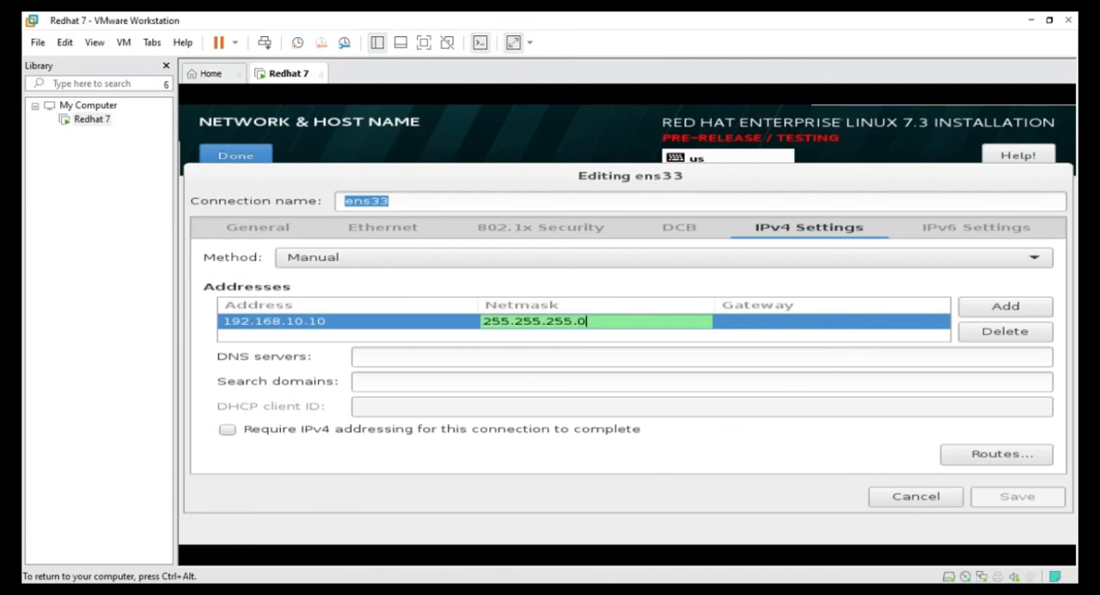
Set the address entry's gateway to 192.168.10.1 and add another, blank address row
left_click(724, 323)
type("1")
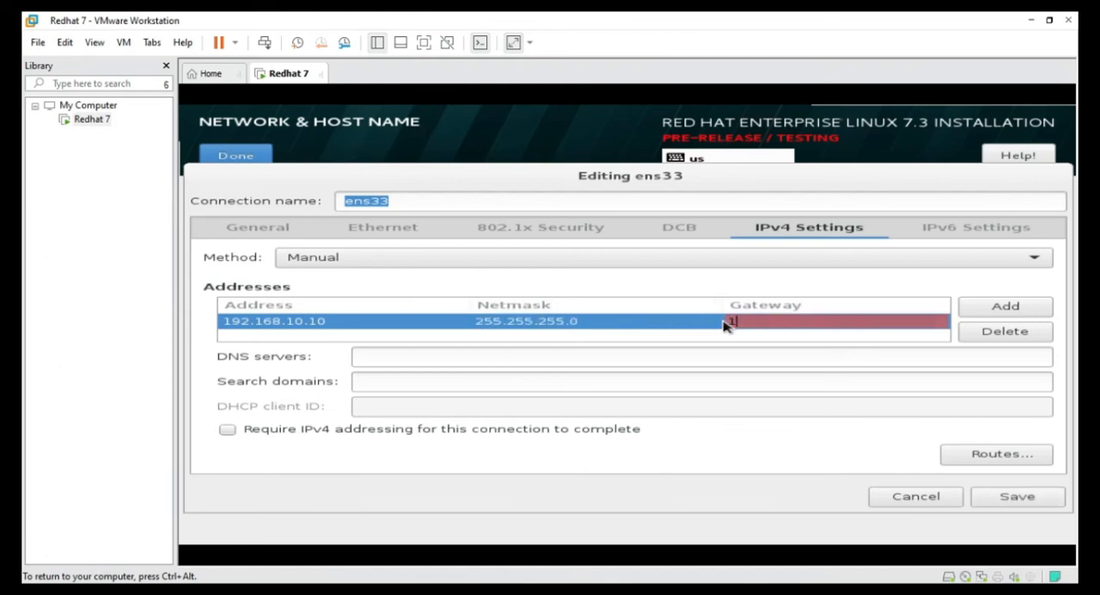
type("92.168")
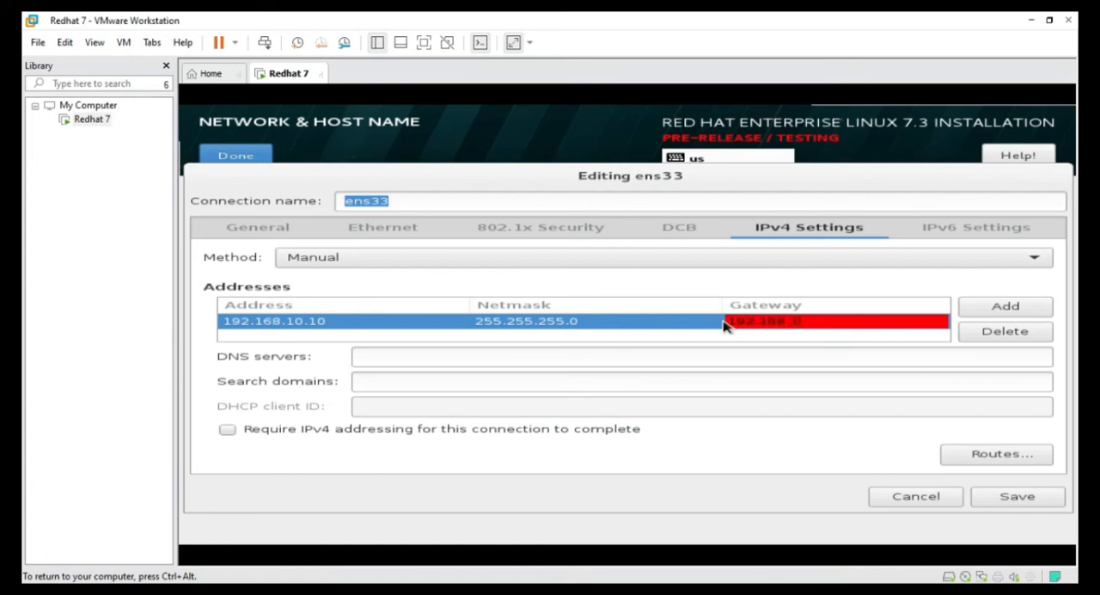
type(".10.1")
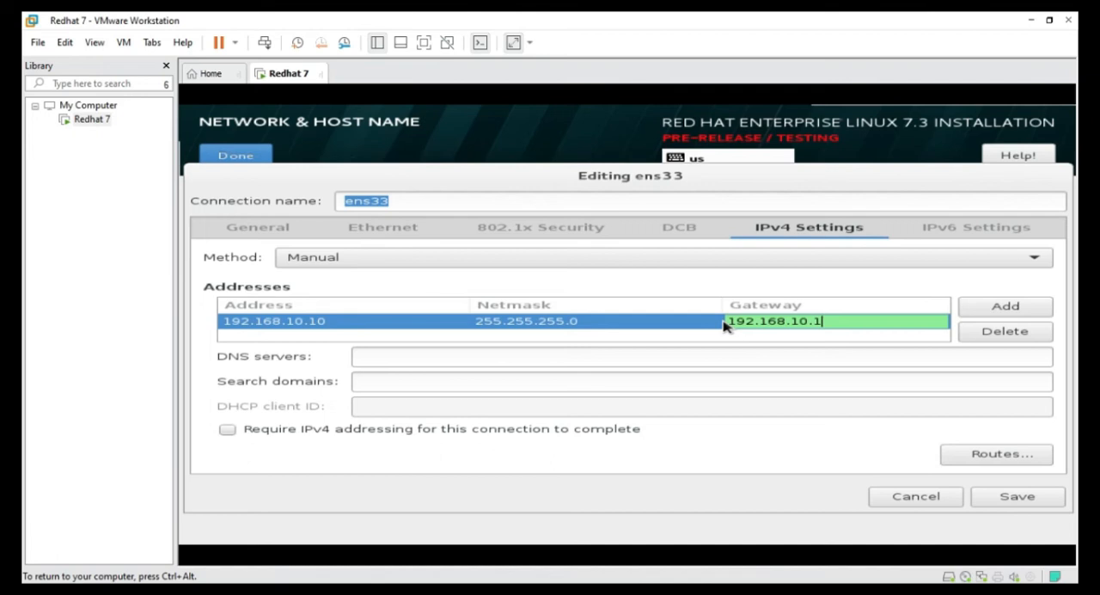
left_click(981, 312)
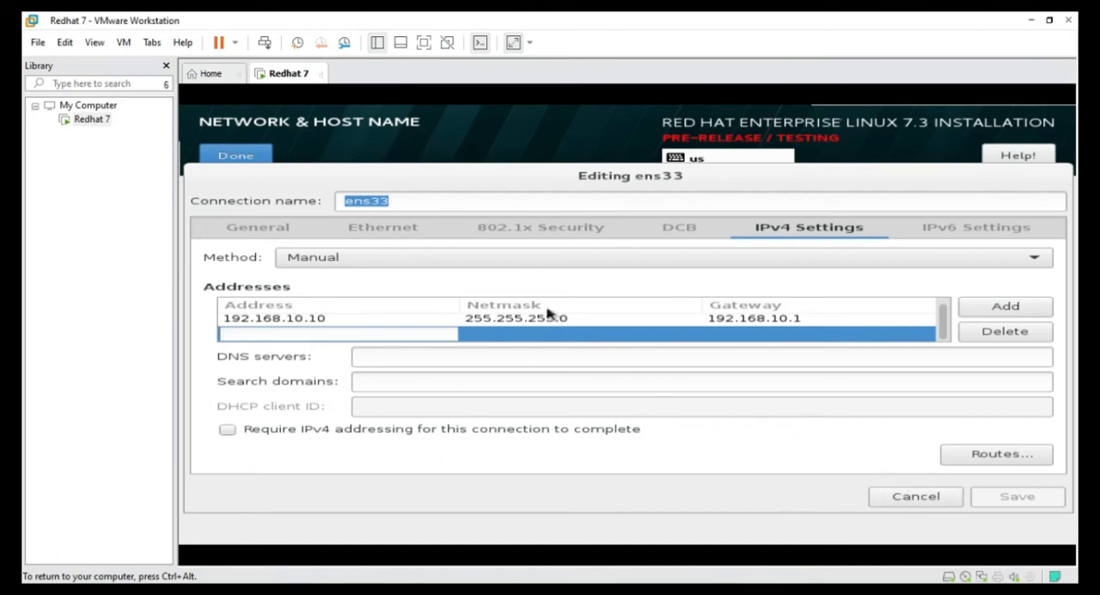
Finish the network and host name configuration and begin the Red Hat Enterprise Linux installation
left_click(236, 158)
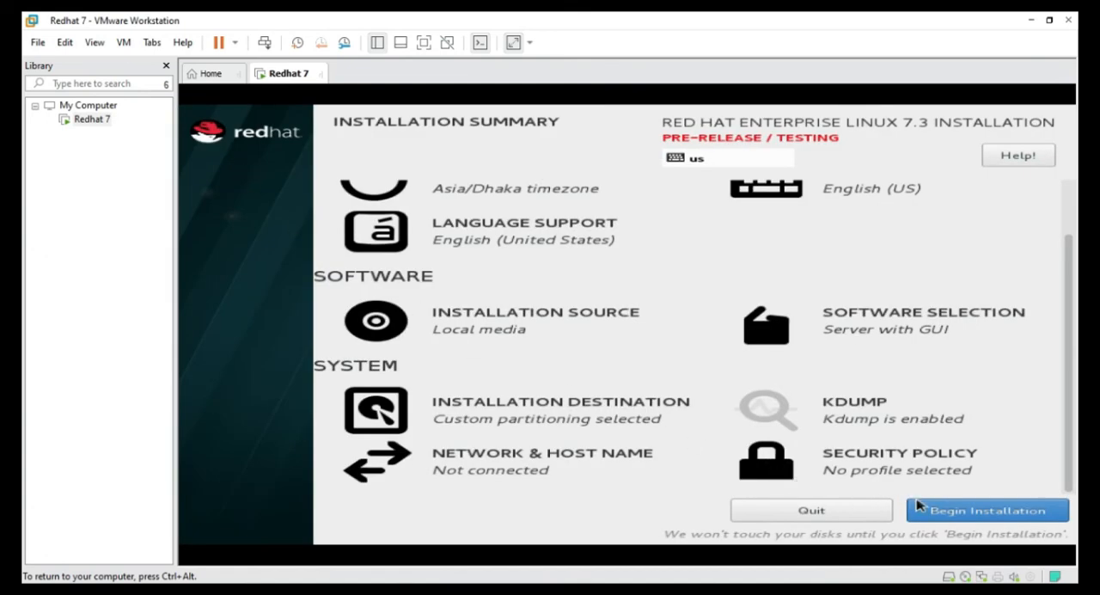
left_click(997, 517)
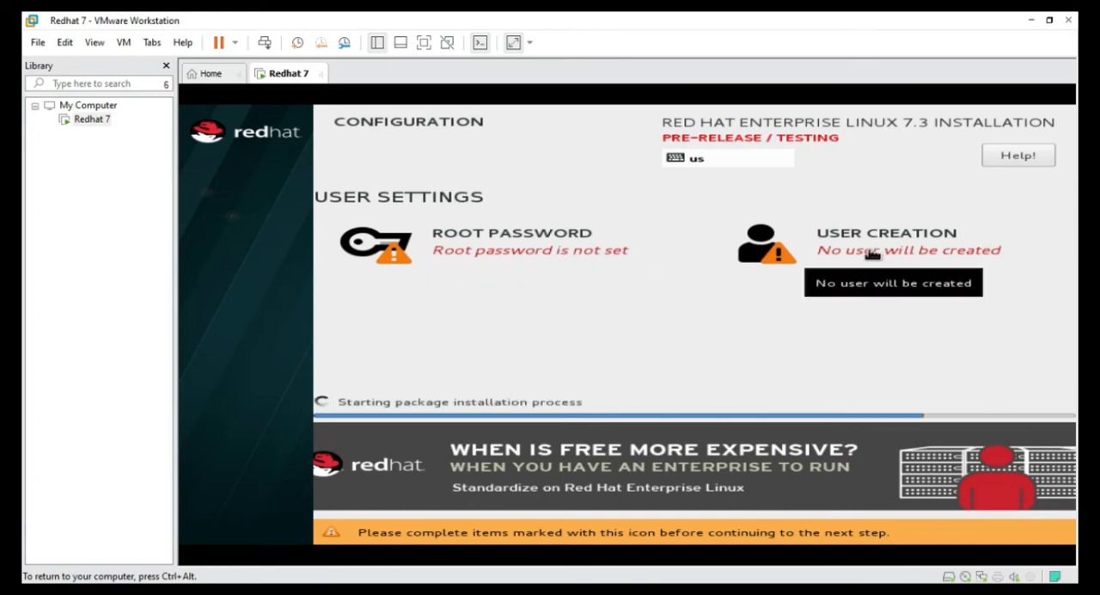
Set the root account's password by entering it, repeating it for confirmation, and applying the setting
left_click(522, 240)
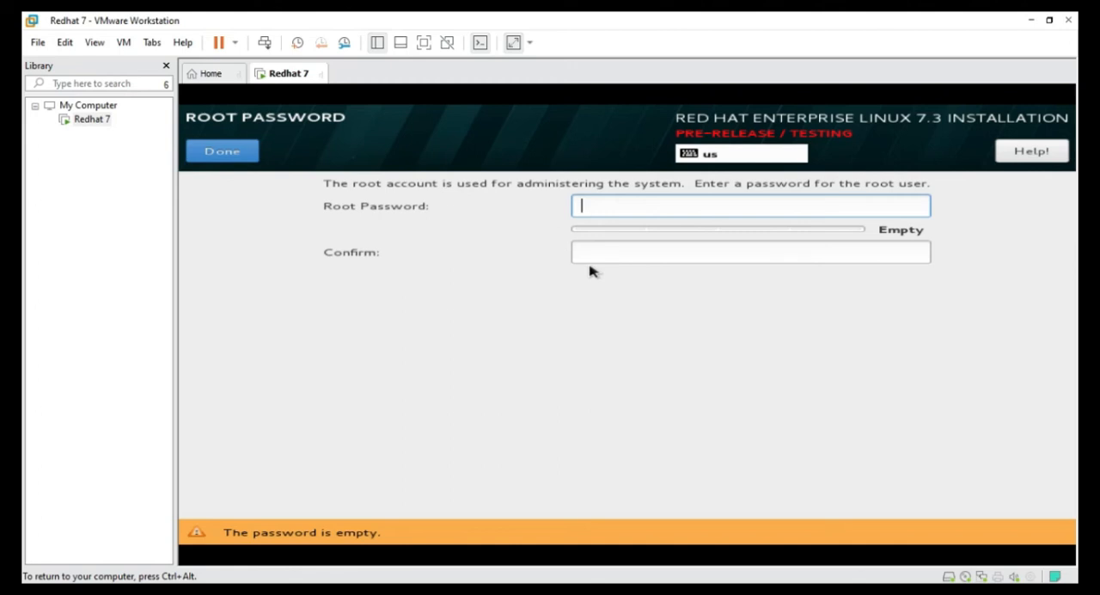
left_click(601, 253)
left_click(660, 211)
type("****")
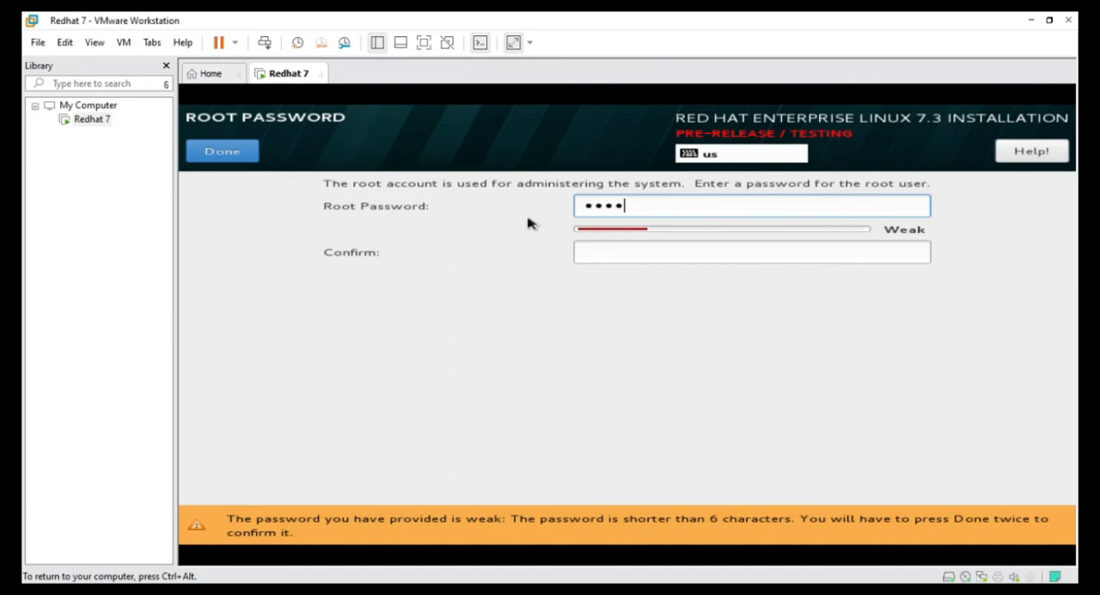
type("******")
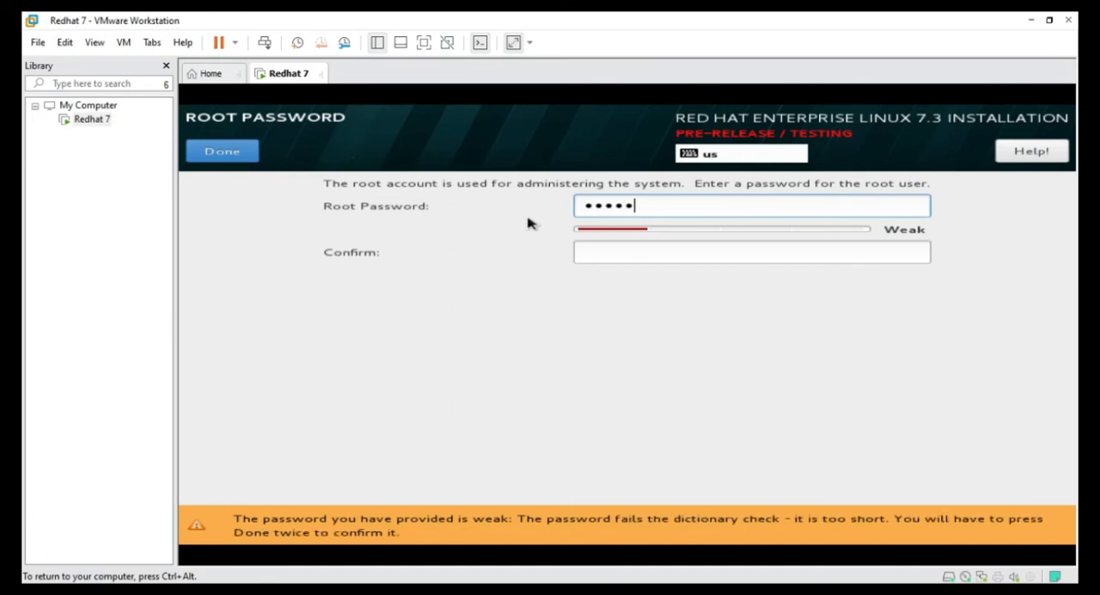
type("*")
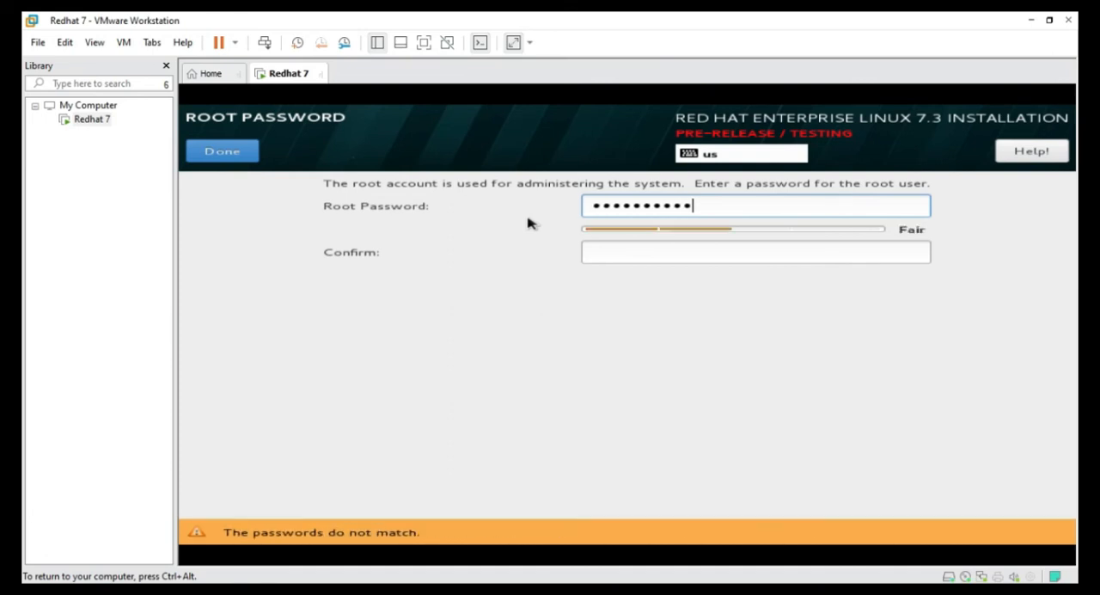
left_click(643, 255)
type("****")
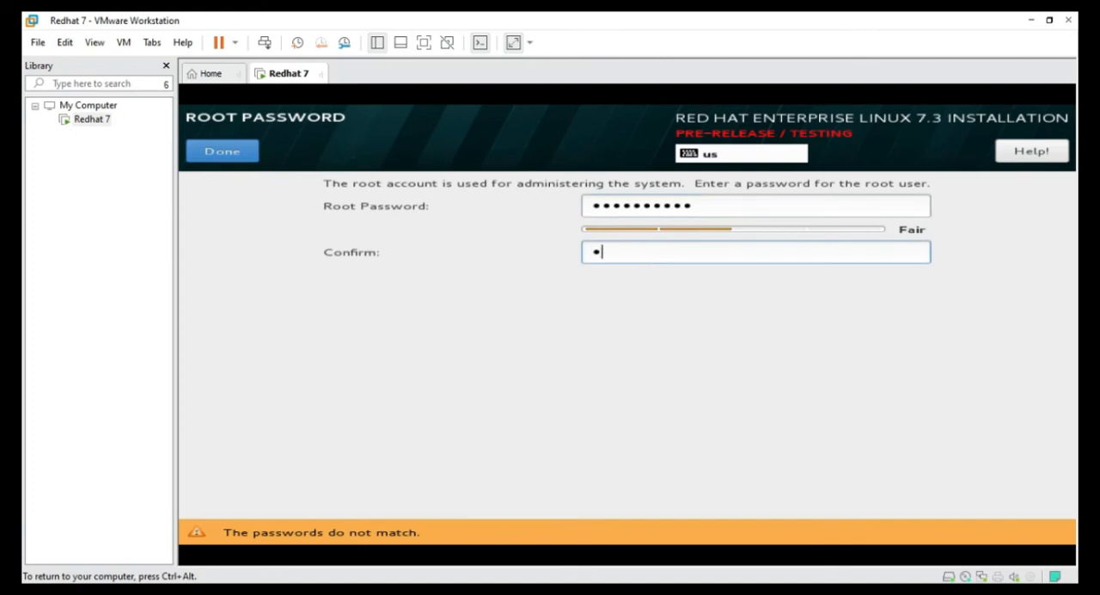
type("*******")
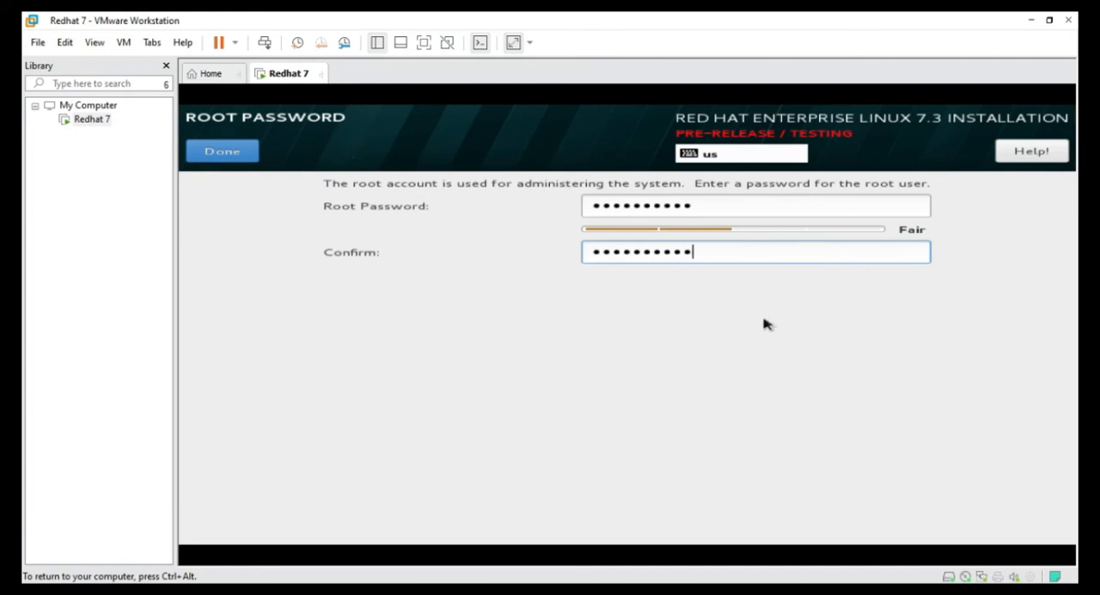
left_click(245, 157)
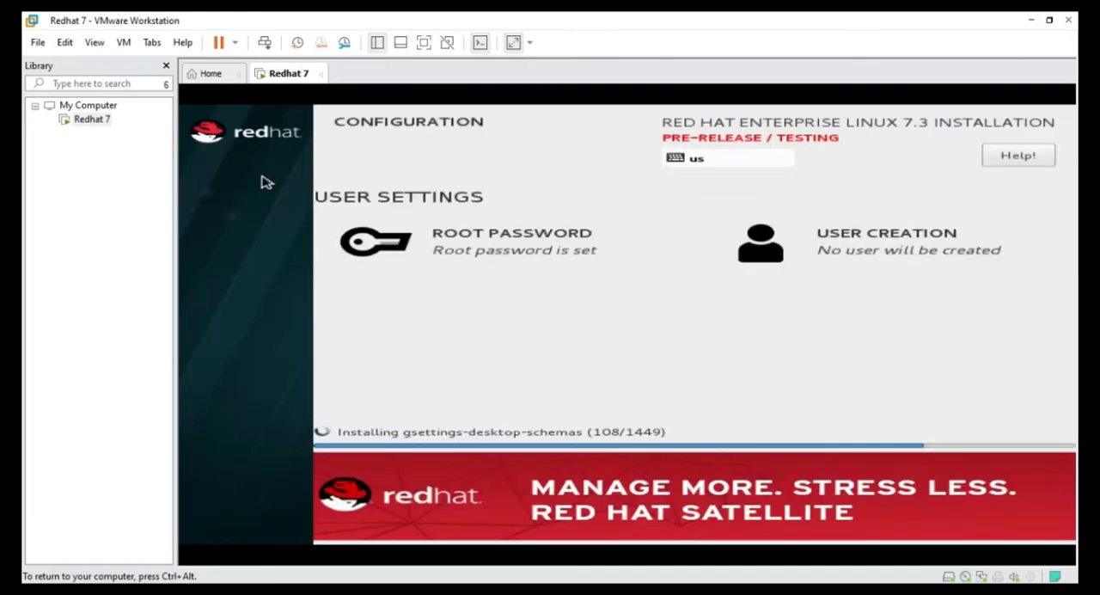
Start creating a user account and enter the user's full name, leaving the user name to fill in from it
left_click(859, 251)
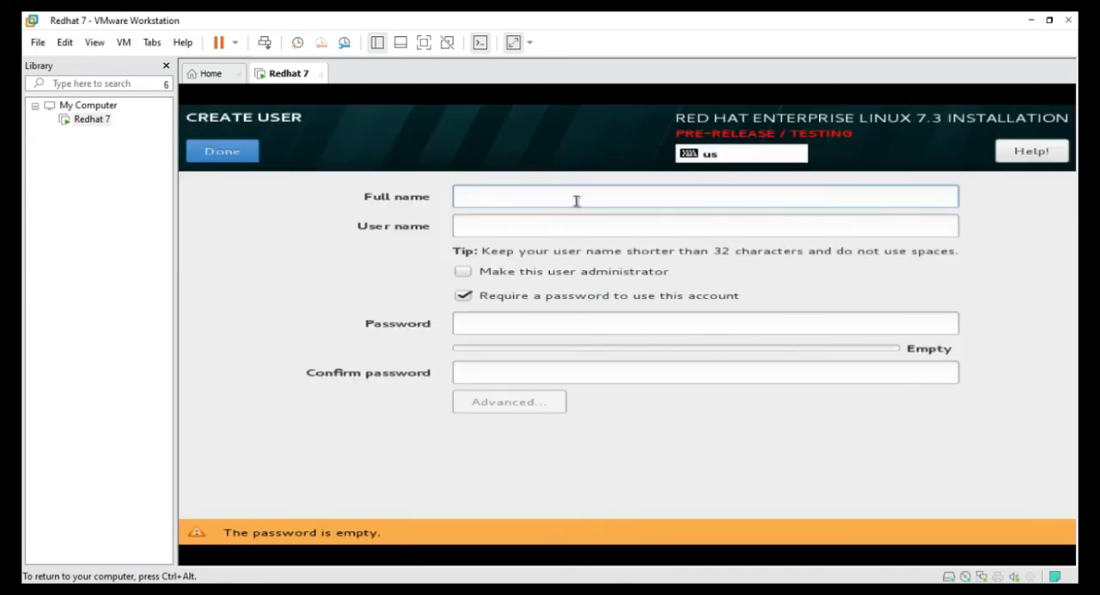
type("Bijoy")
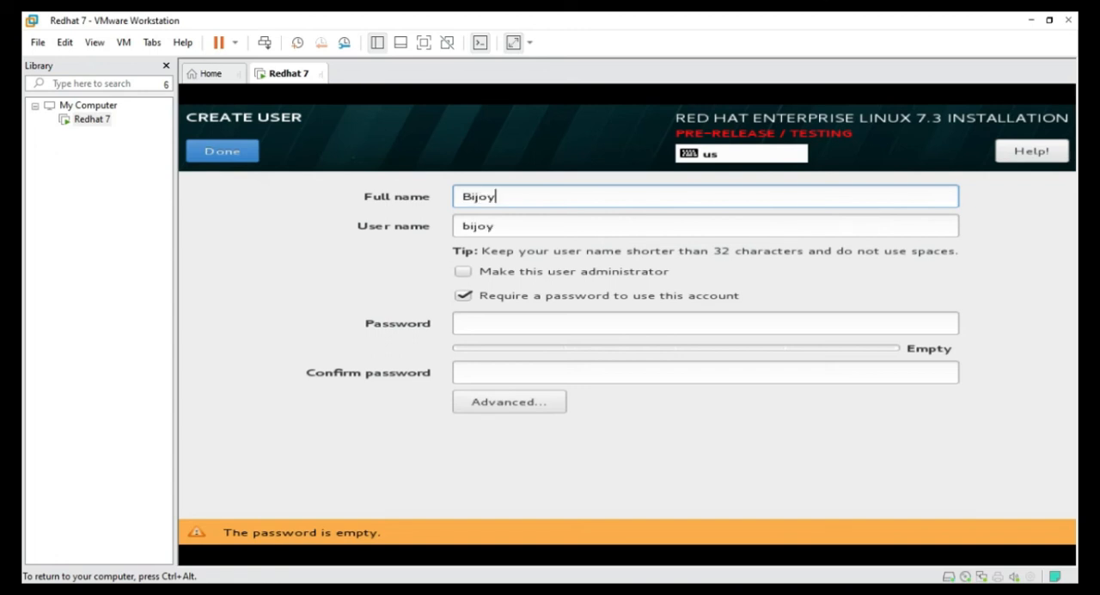
Enter and confirm the new user's account password and finish creating the user
left_click(494, 326)
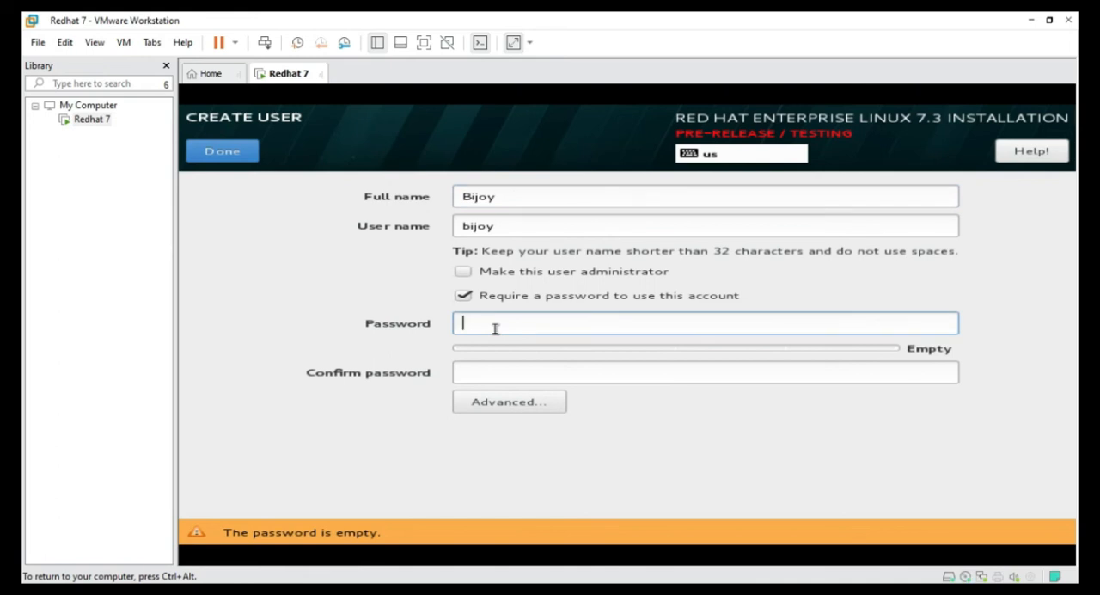
type("1234")
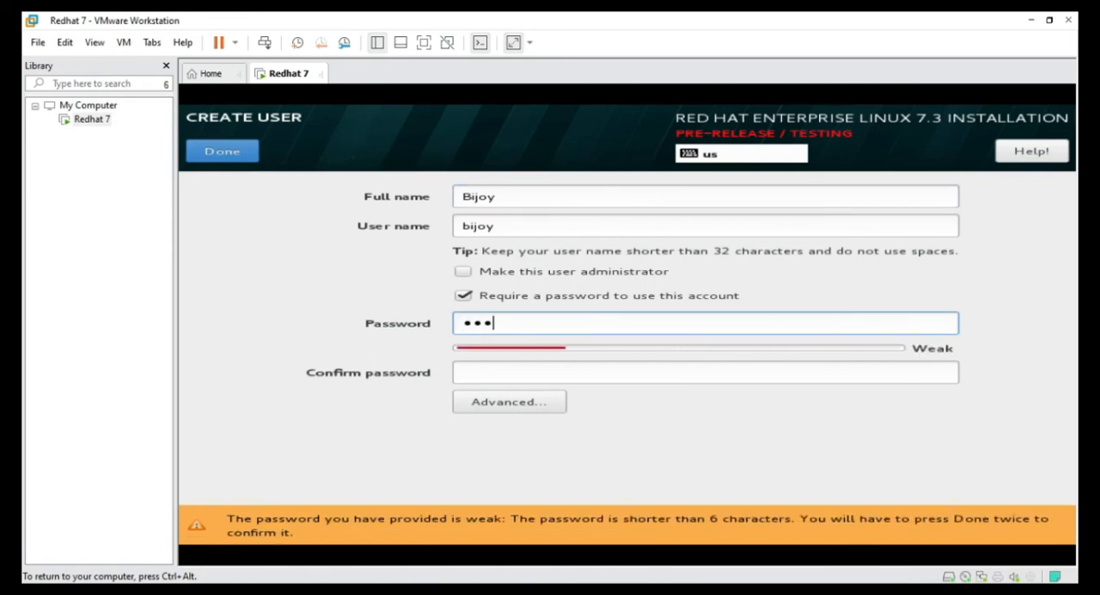
type("56789")
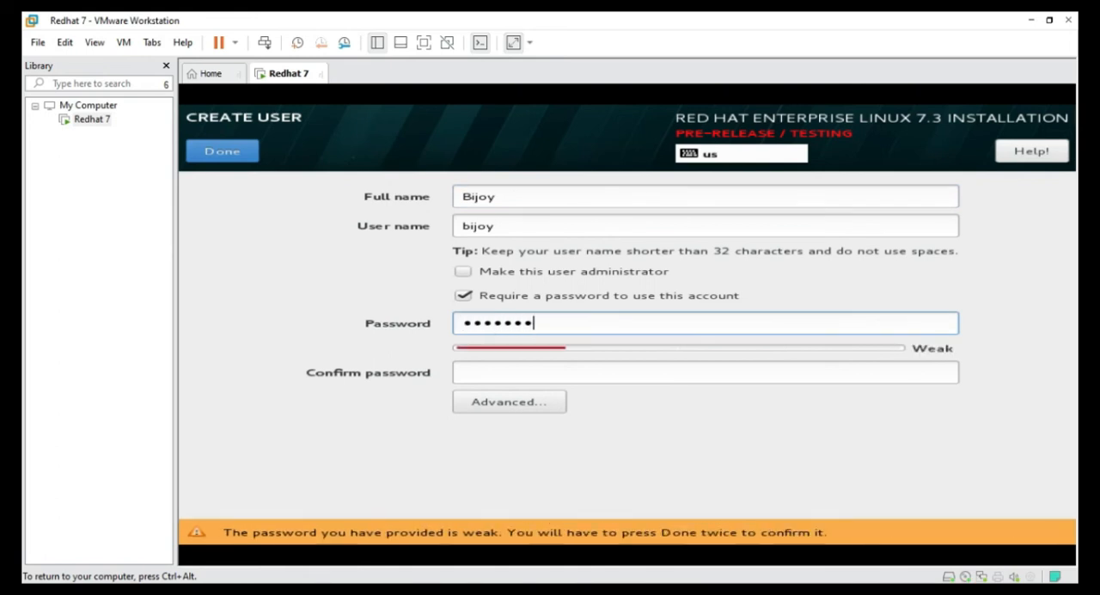
type("0")
left_click(522, 376)
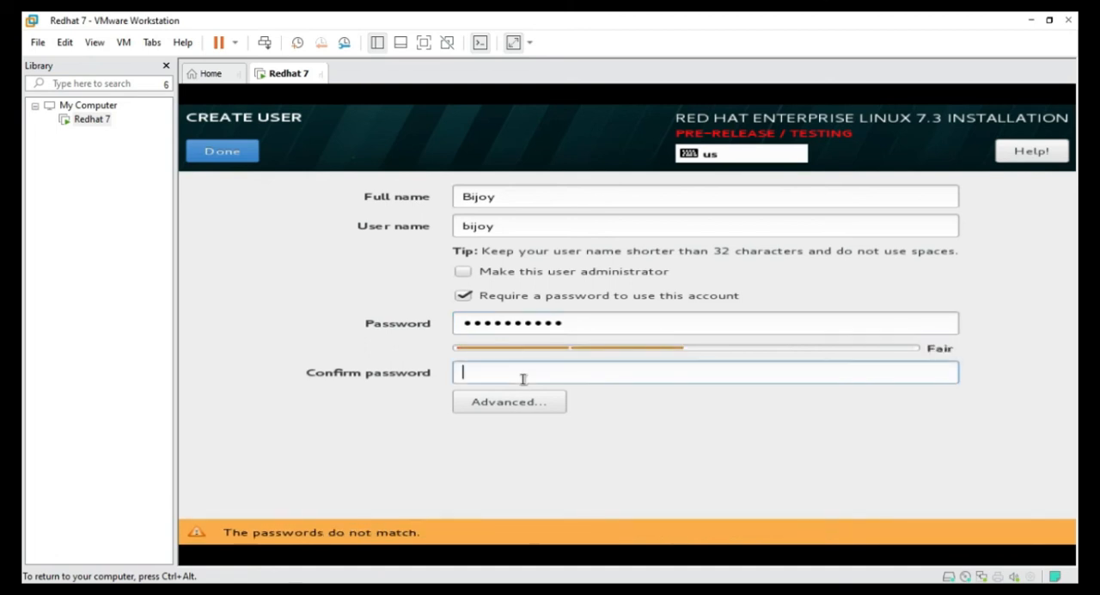
type("1234567890")
left_click(247, 160)
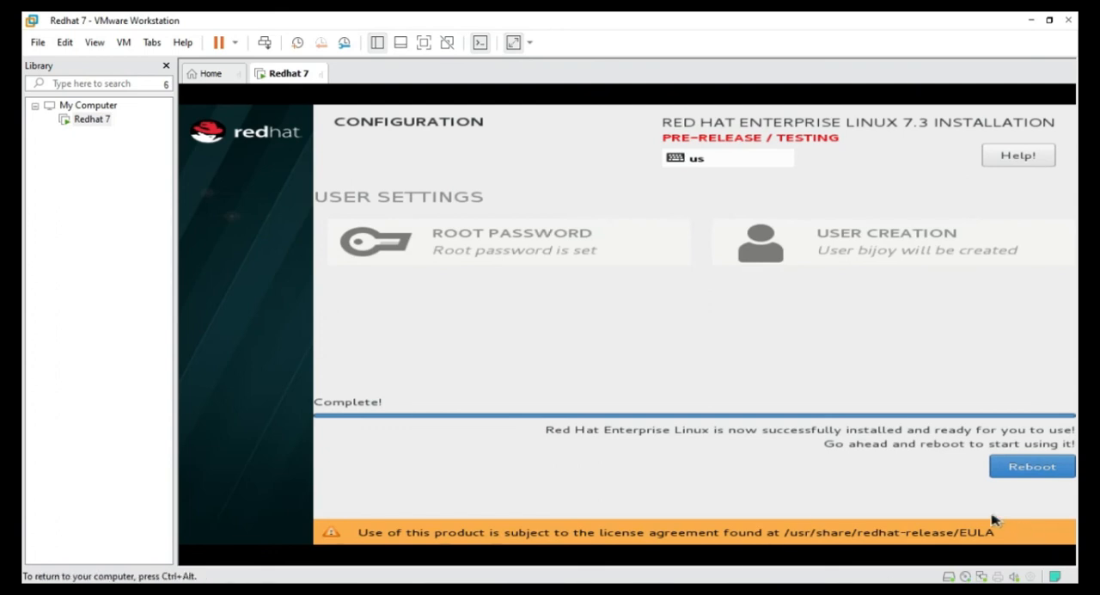
Reboot into the installed system and quit the text-mode initial setup, confirming with yes
left_click(1031, 467)
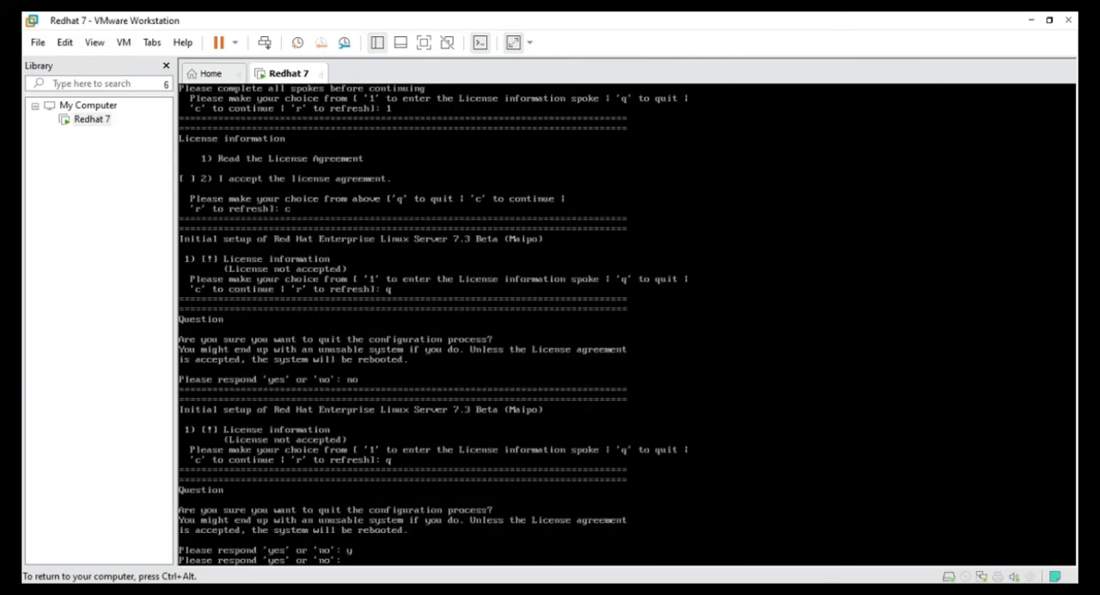
type("yes' or 'no': yes")
key("Return")
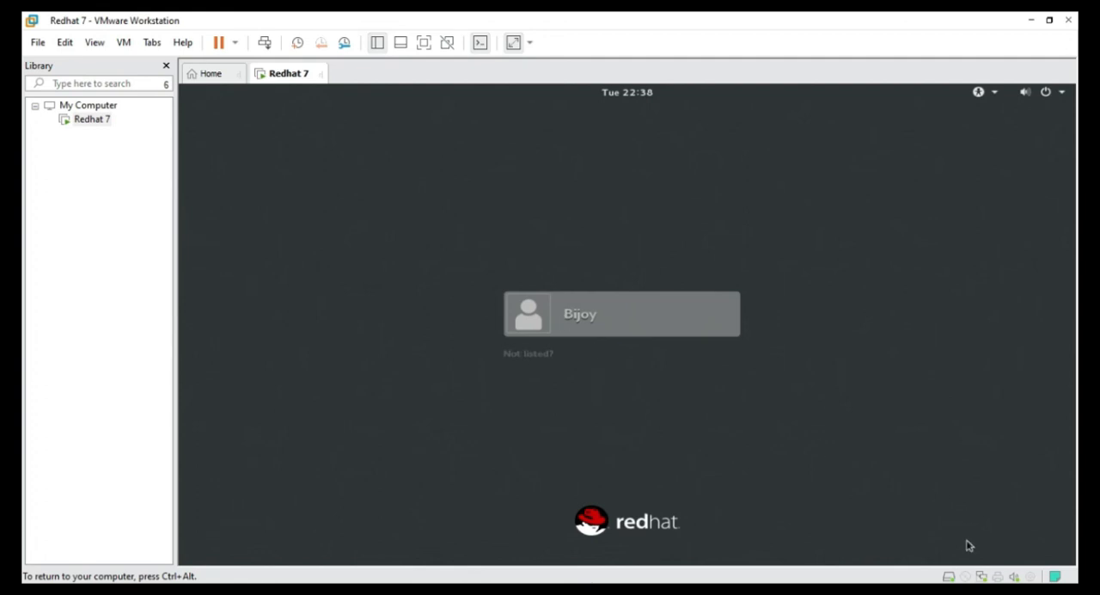
Sign in to the desktop as the newly created user with the account password
left_click(556, 332)
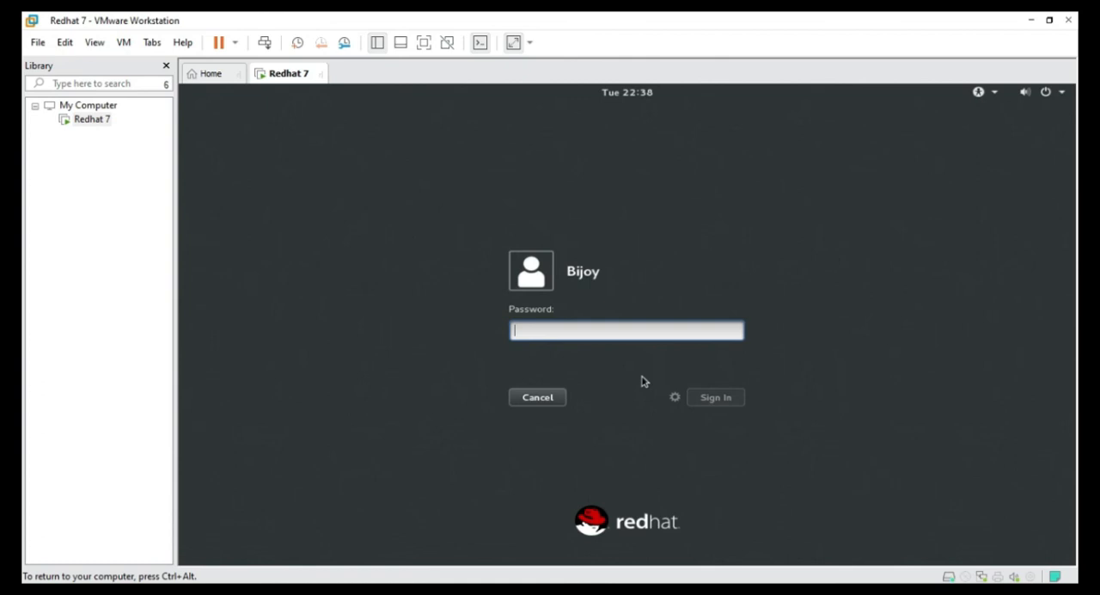
type("****")
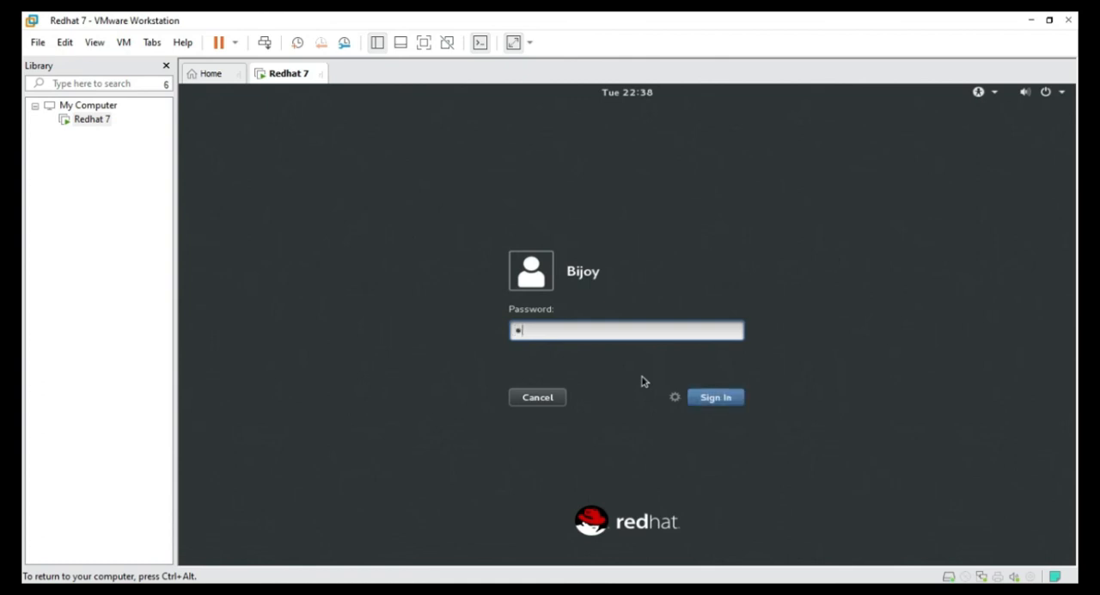
type("*******")
key("Return")
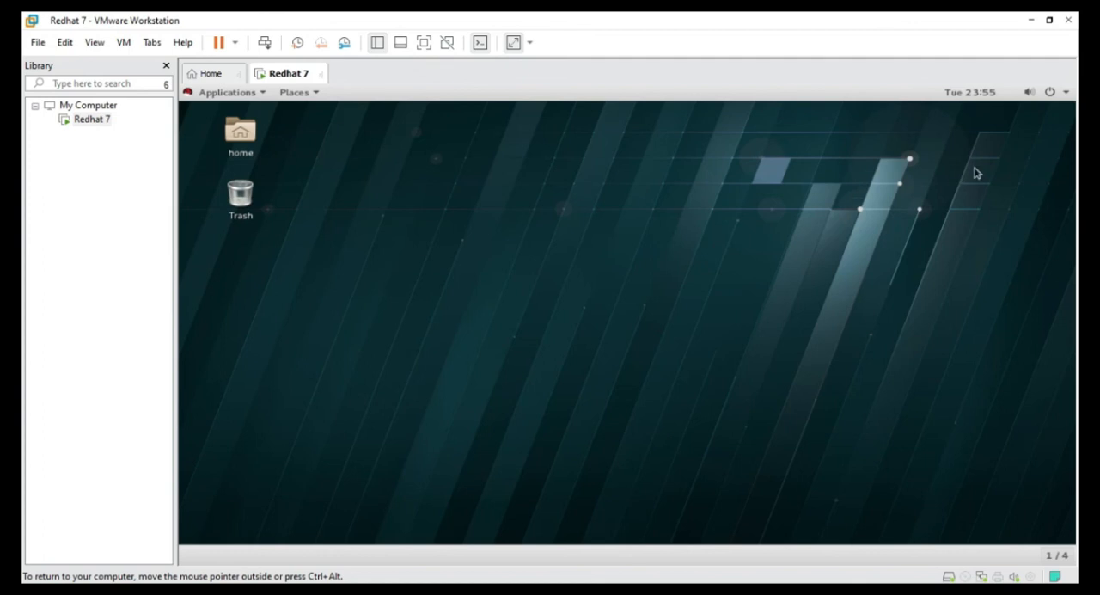
Log the newly created user out of the desktop session and confirm the logout
left_click(1066, 93)
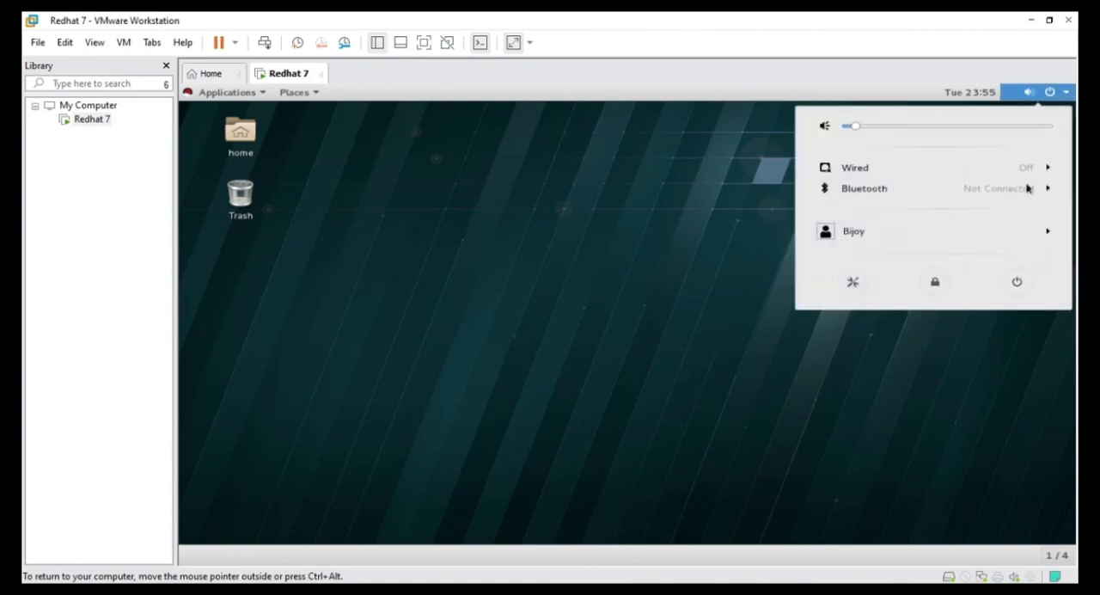
left_click(1048, 237)
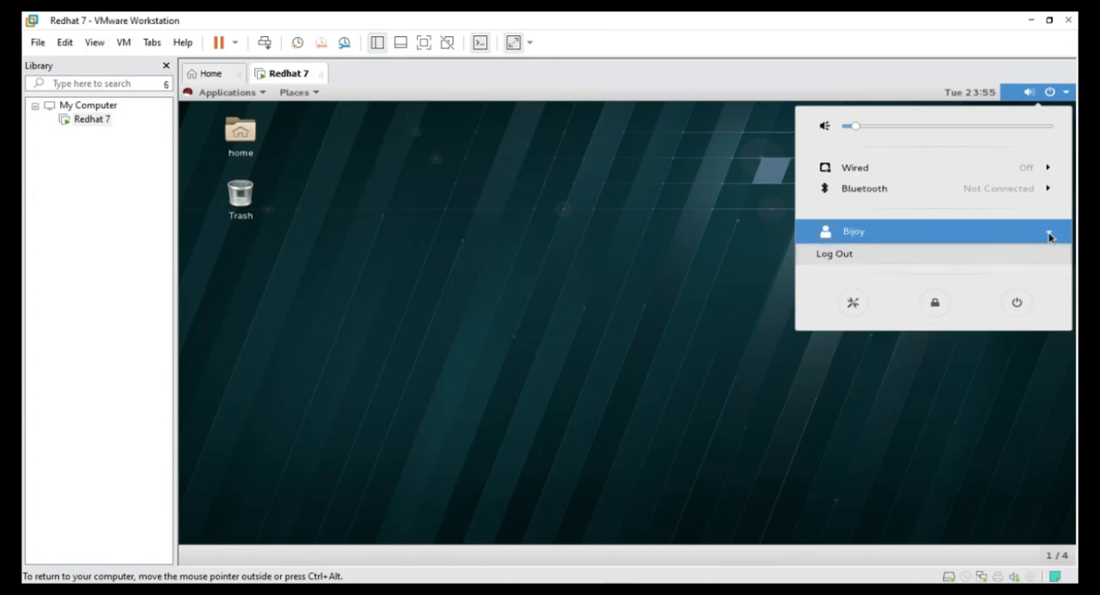
left_click(985, 266)
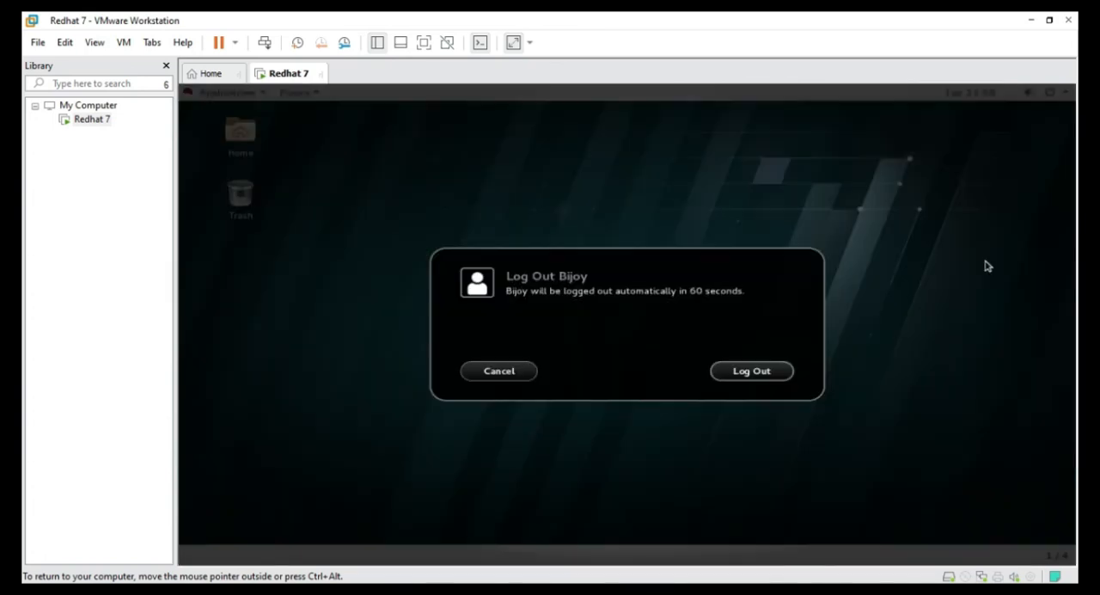
left_click(753, 370)
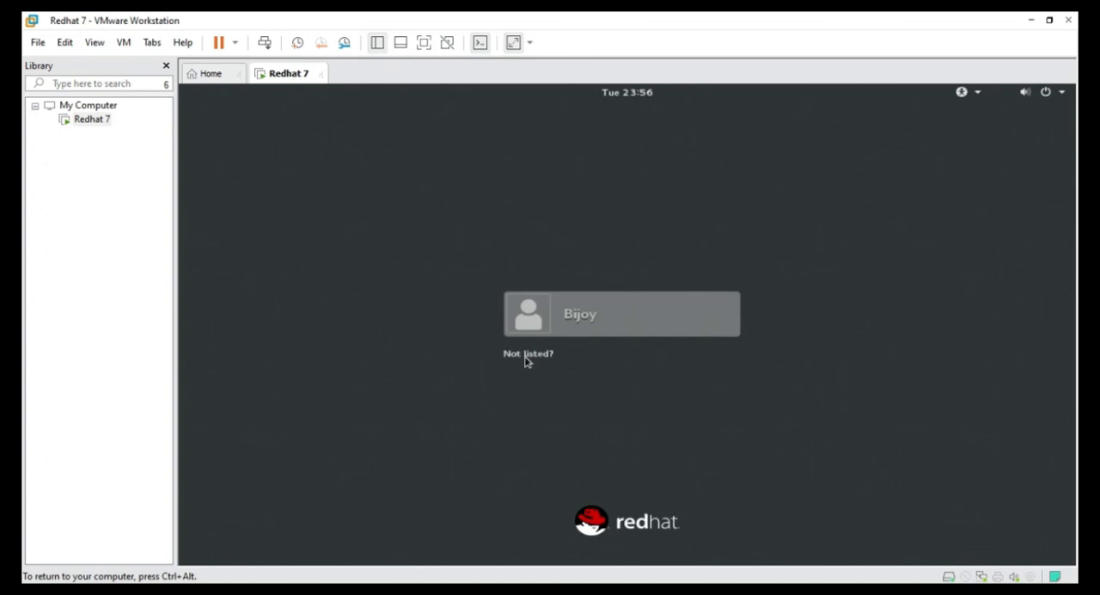
Sign in as the unlisted user root with the root password and open the system menu to check the signed-in account
left_click(526, 355)
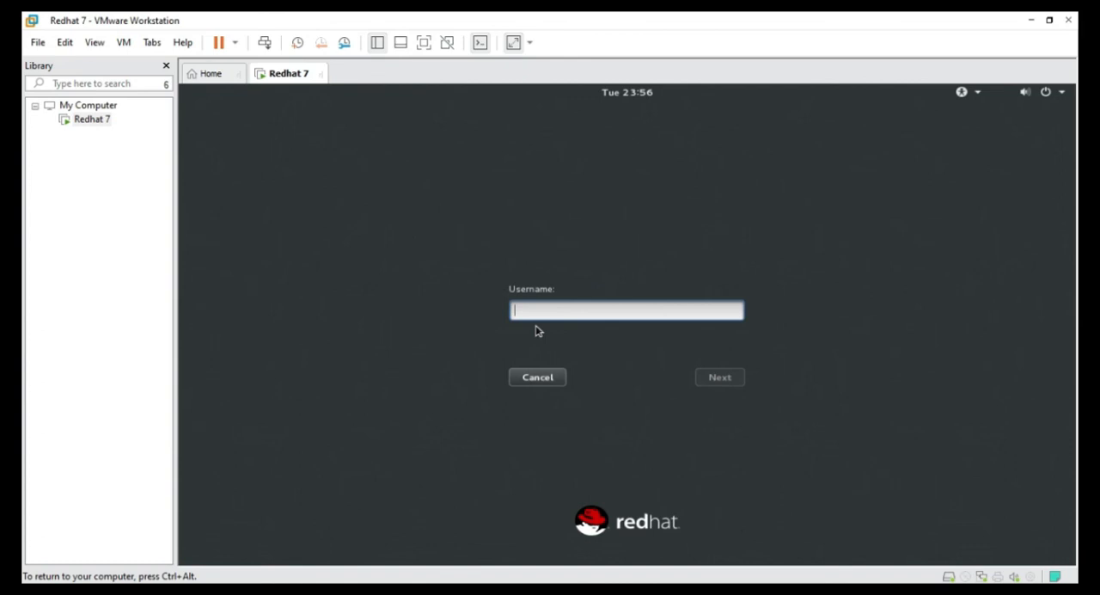
type("root")
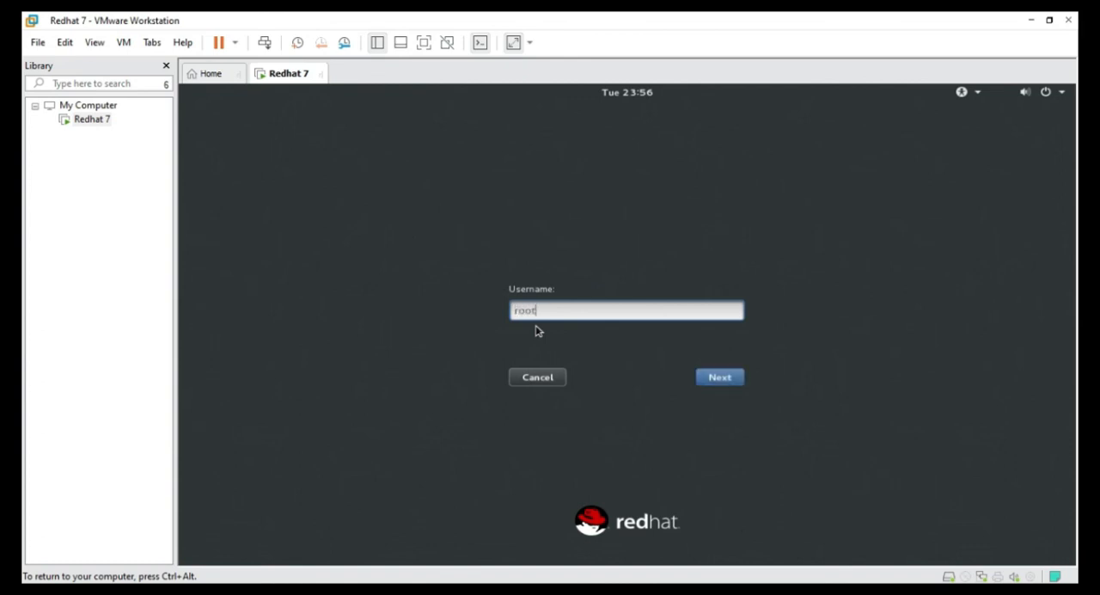
key("Return")
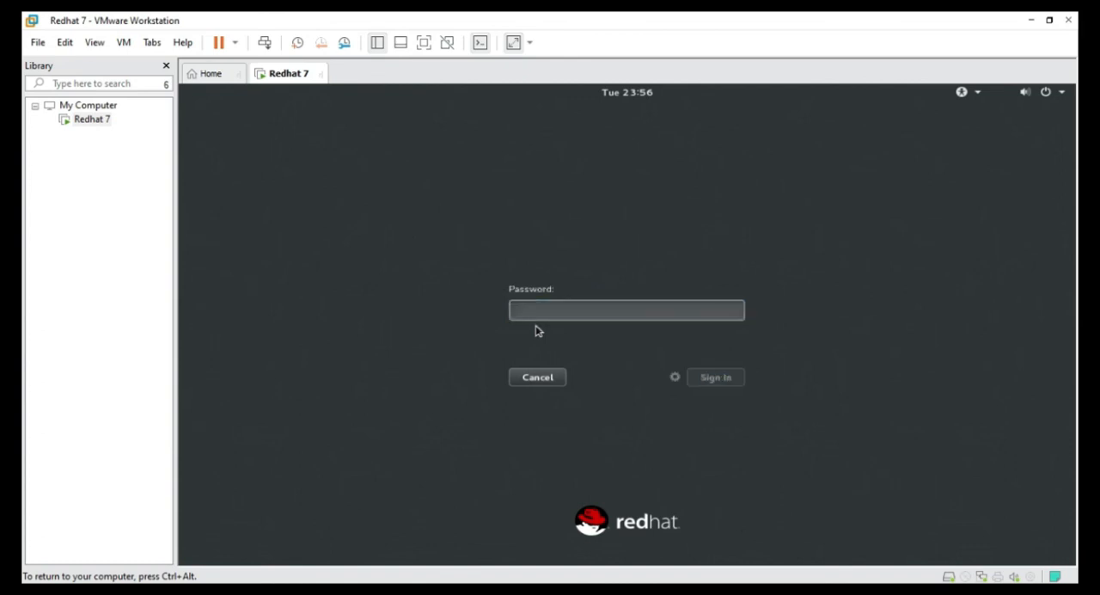
type("1234")
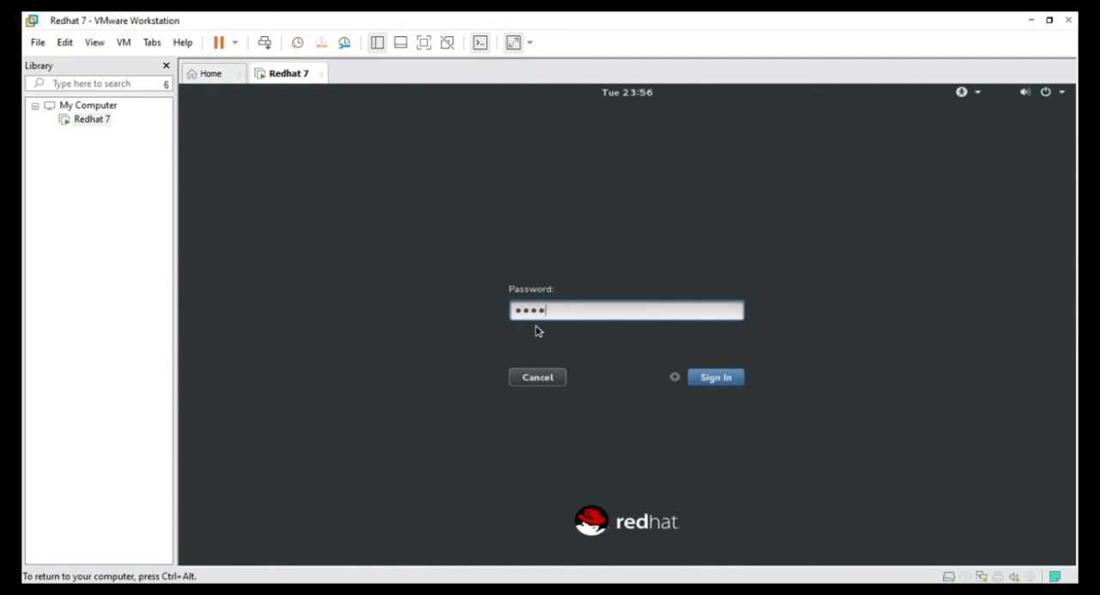
type("567890")
key("Return")
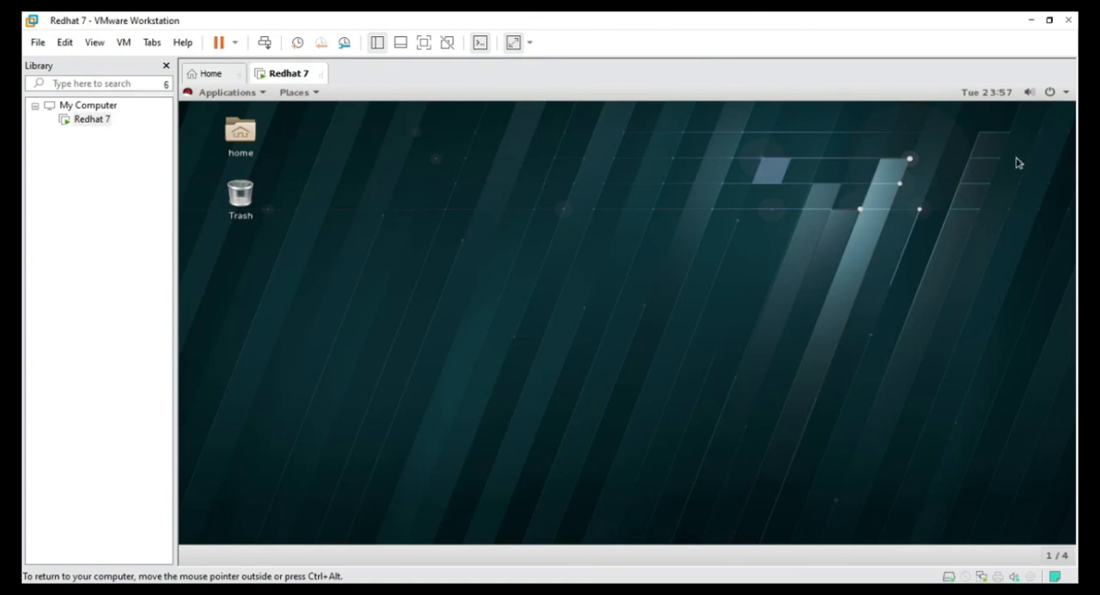
left_click(1066, 94)
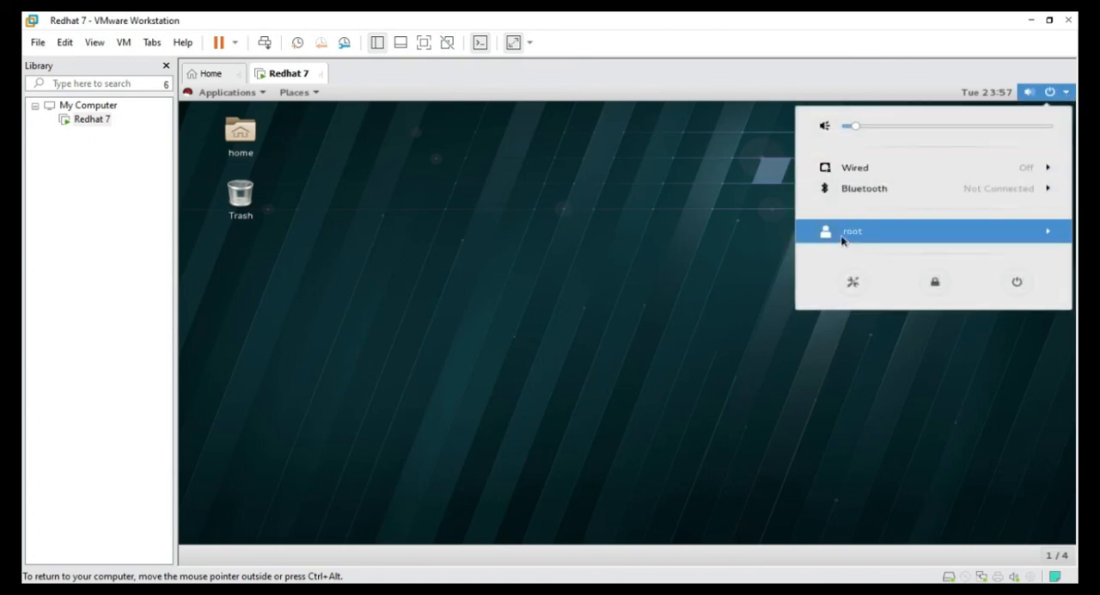